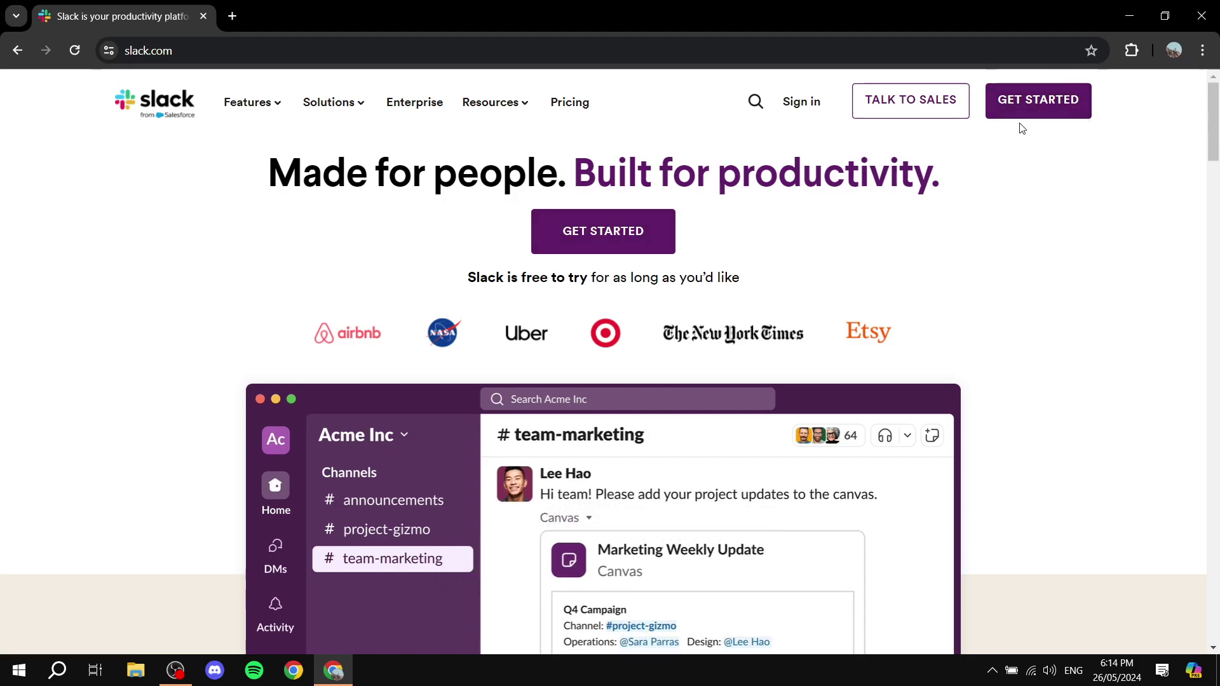
Open Slack's pricing page and review the Free, Pro, Business+ and Enterprise Grid plans.
left_click(586, 106)
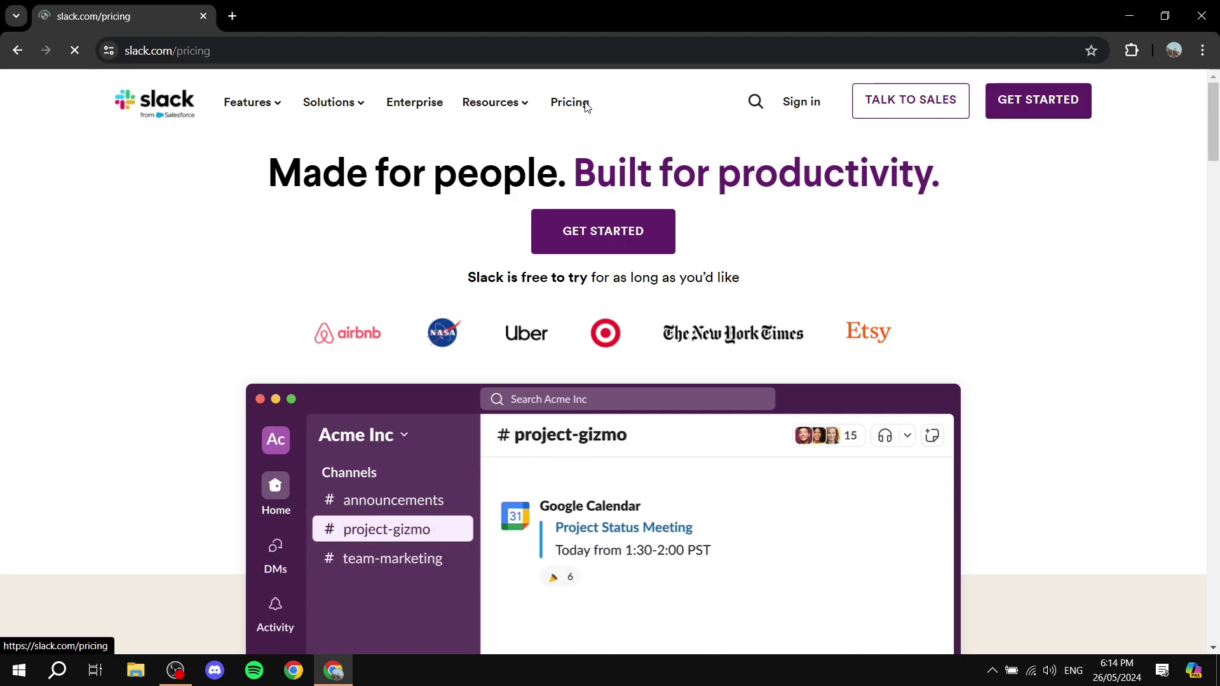
scroll(419, 223, "down", 3)
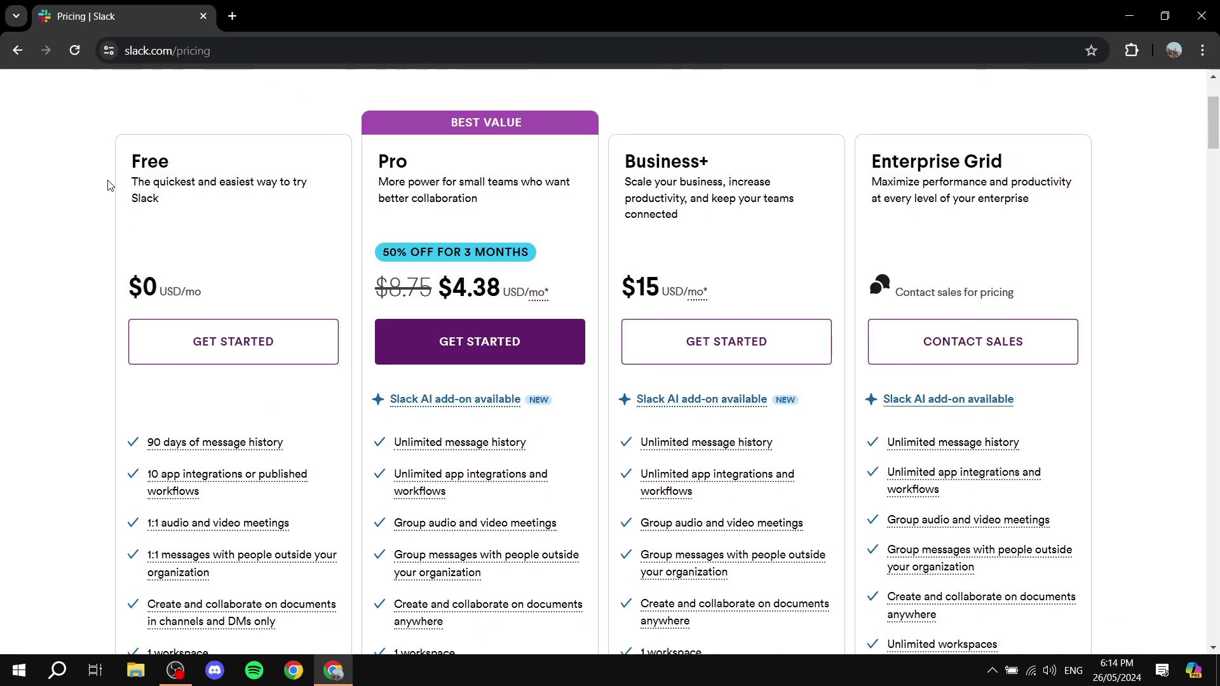
left_click_drag(127, 157, 195, 171)
left_click(201, 171)
left_click_drag(377, 161, 410, 162)
left_click_drag(621, 162, 718, 162)
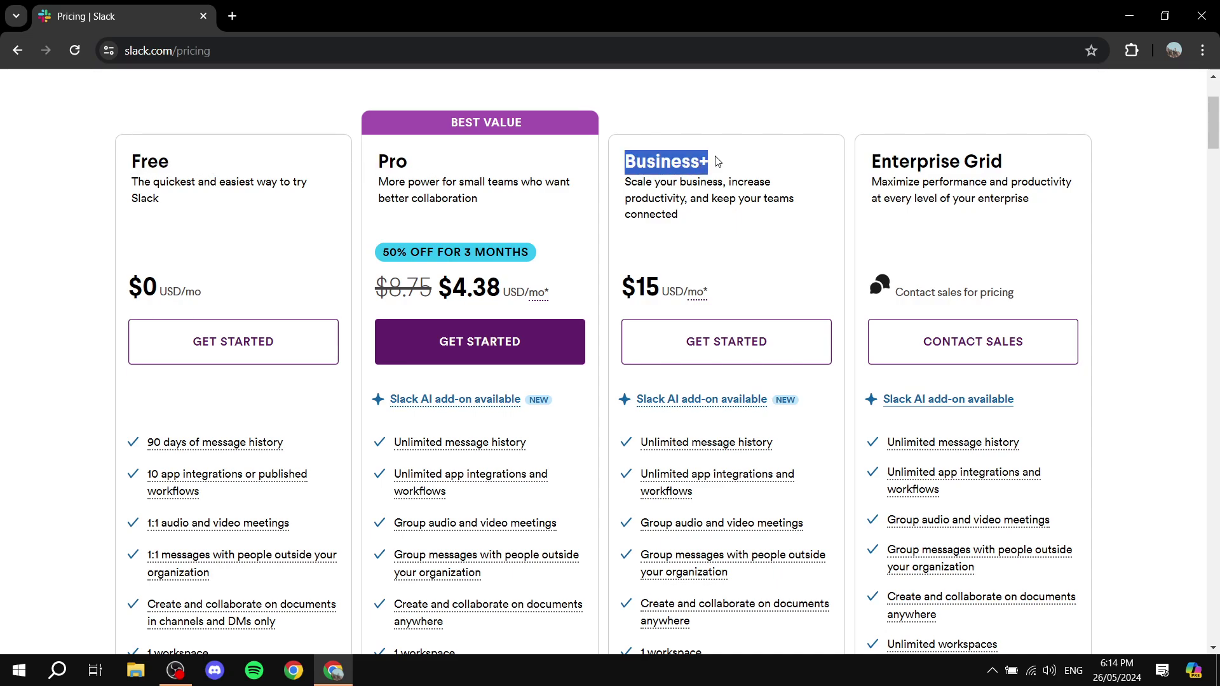
left_click(718, 161)
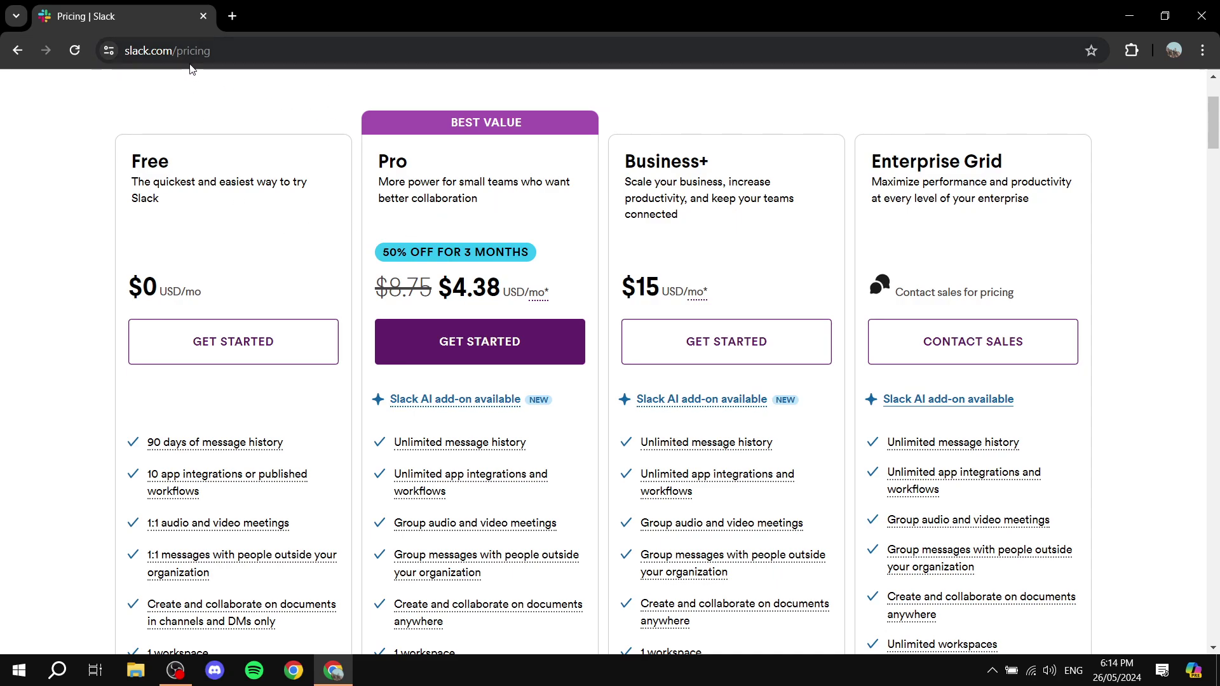
scroll(210, 127, "down", 3)
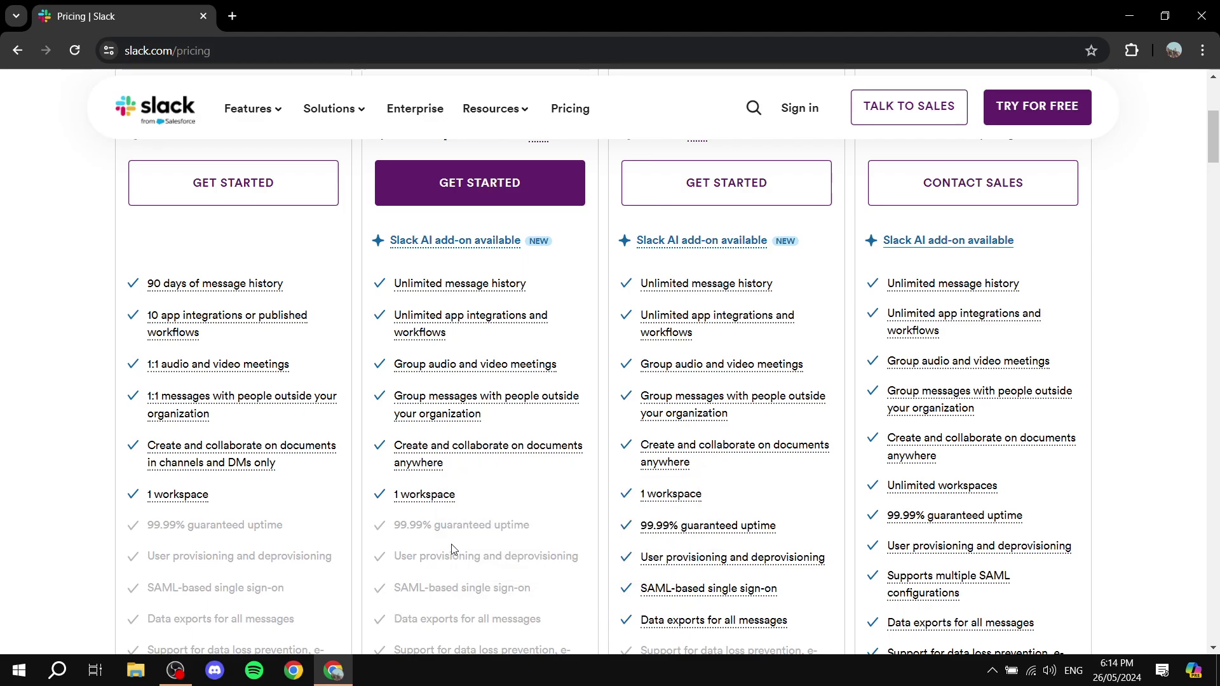
scroll(454, 549, "down", 3)
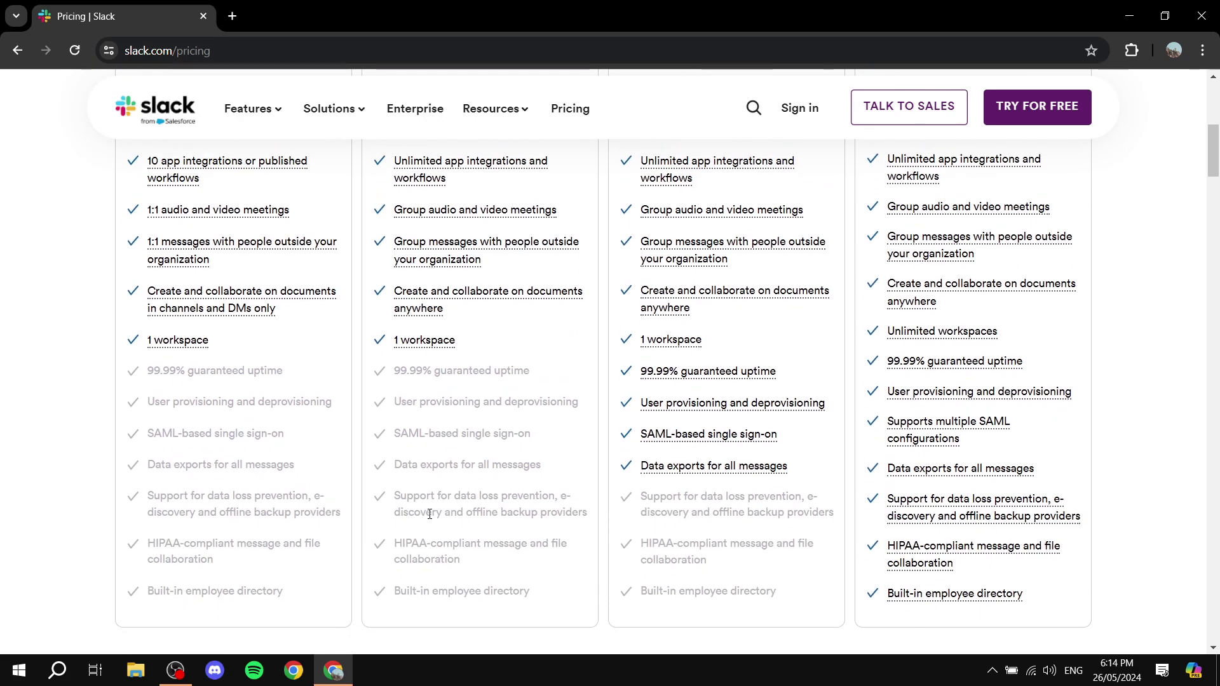
scroll(413, 527, "up", 8)
scroll(318, 471, "down", 4)
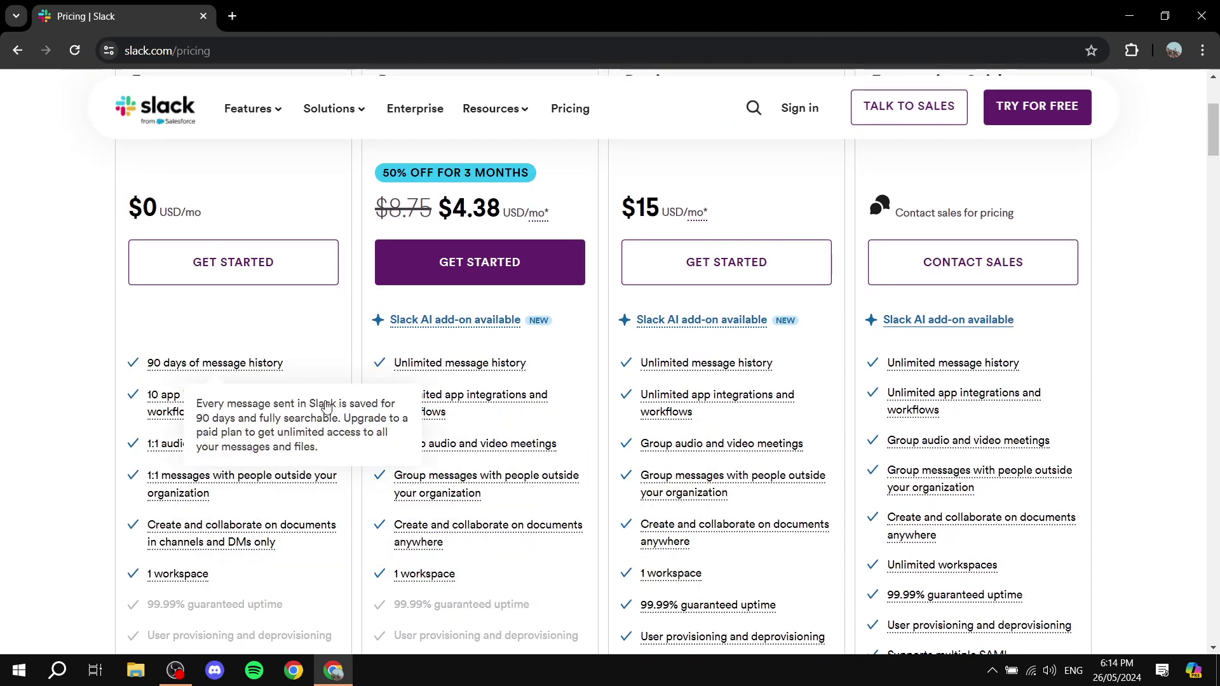
scroll(326, 407, "up", 5)
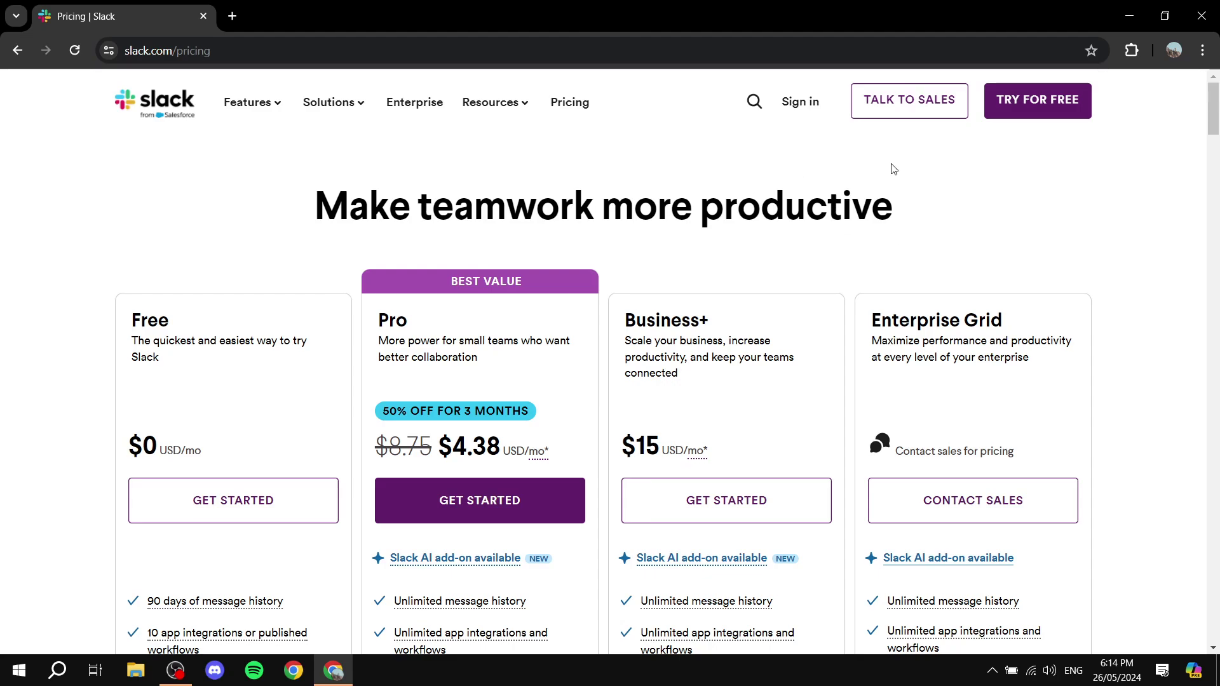
Sign up for free using Continue With Google, picking the Google account and confirming.
left_click(1044, 110)
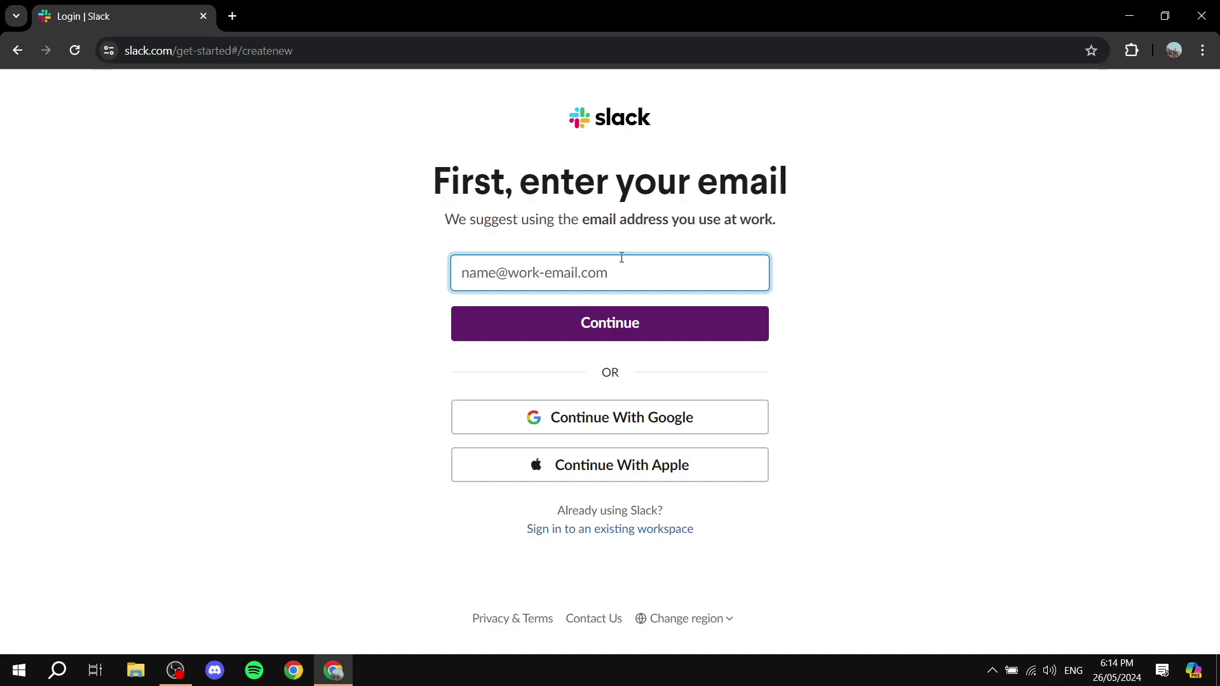
left_click(649, 414)
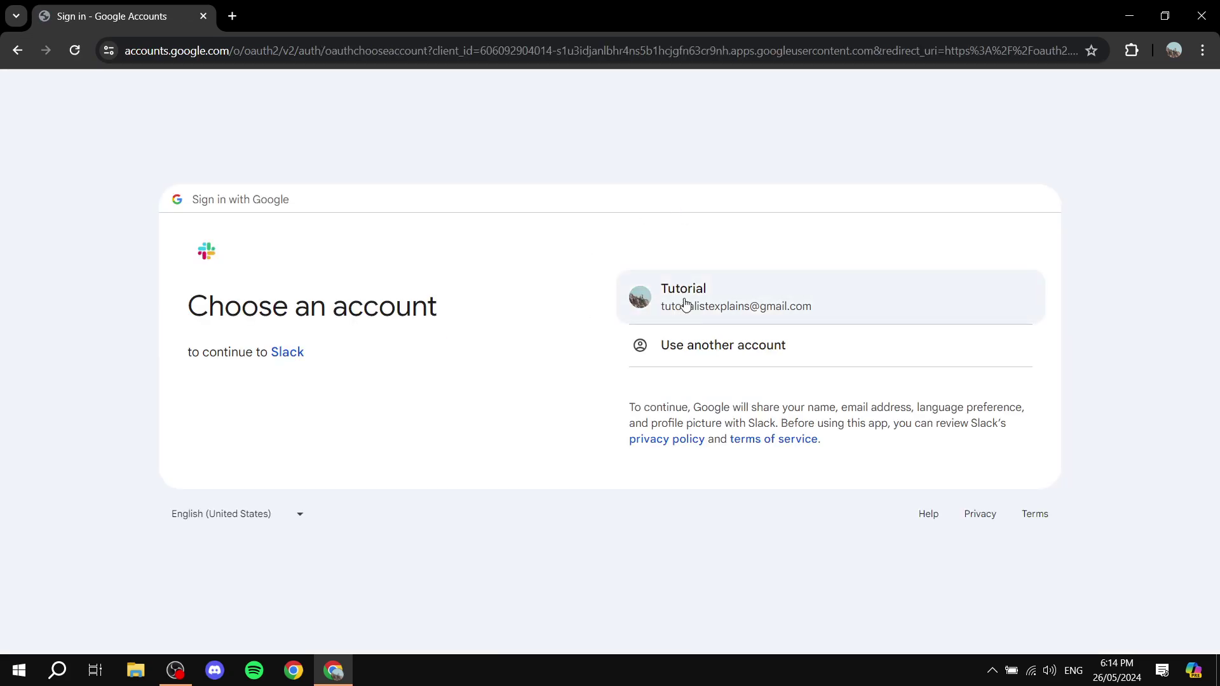
left_click(683, 305)
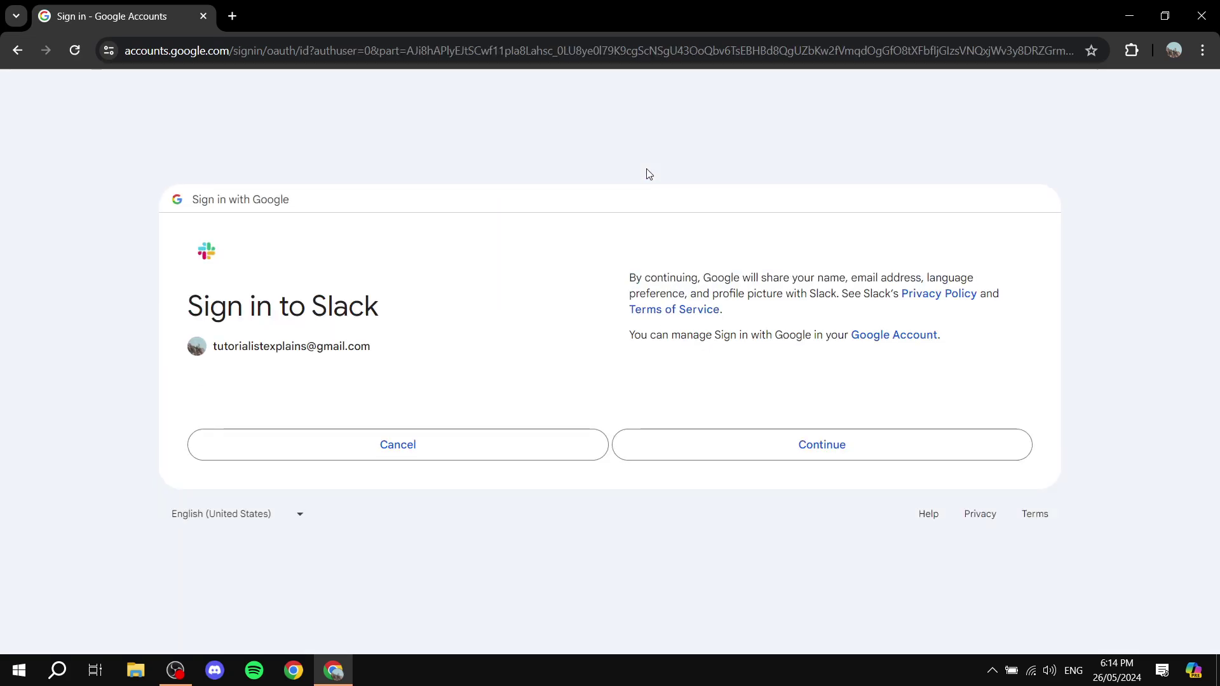
left_click(861, 436)
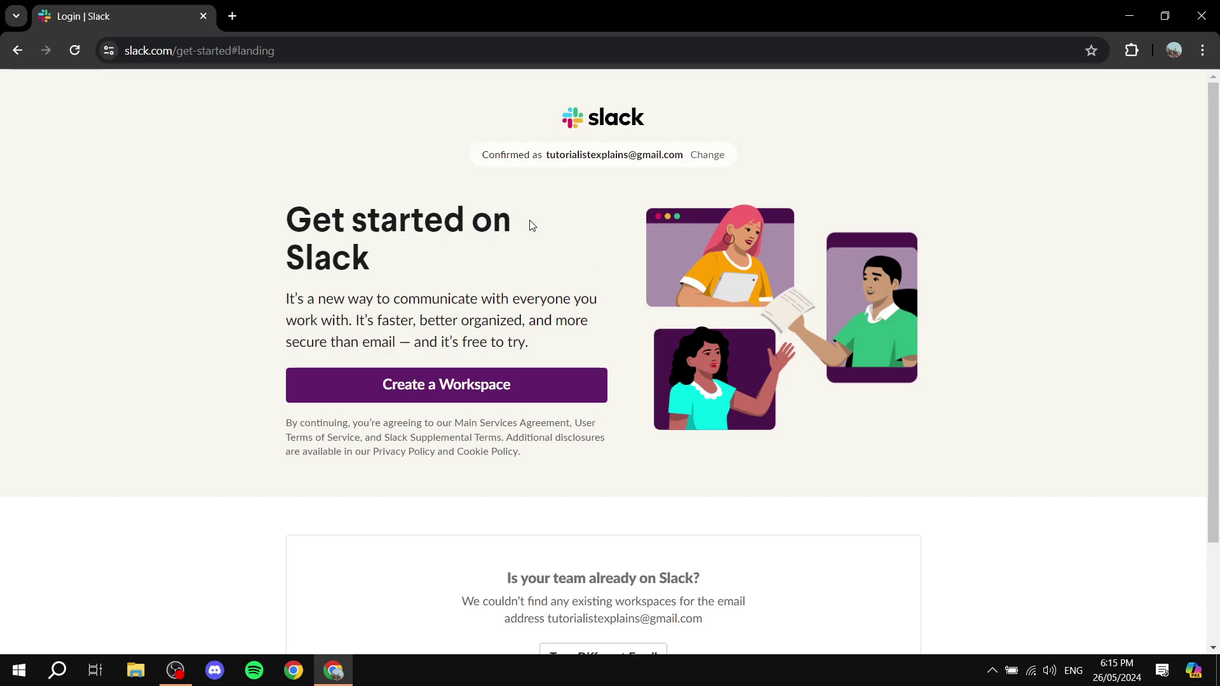
From the get-started page, choose Create a Workspace.
scroll(507, 258, "down", 2)
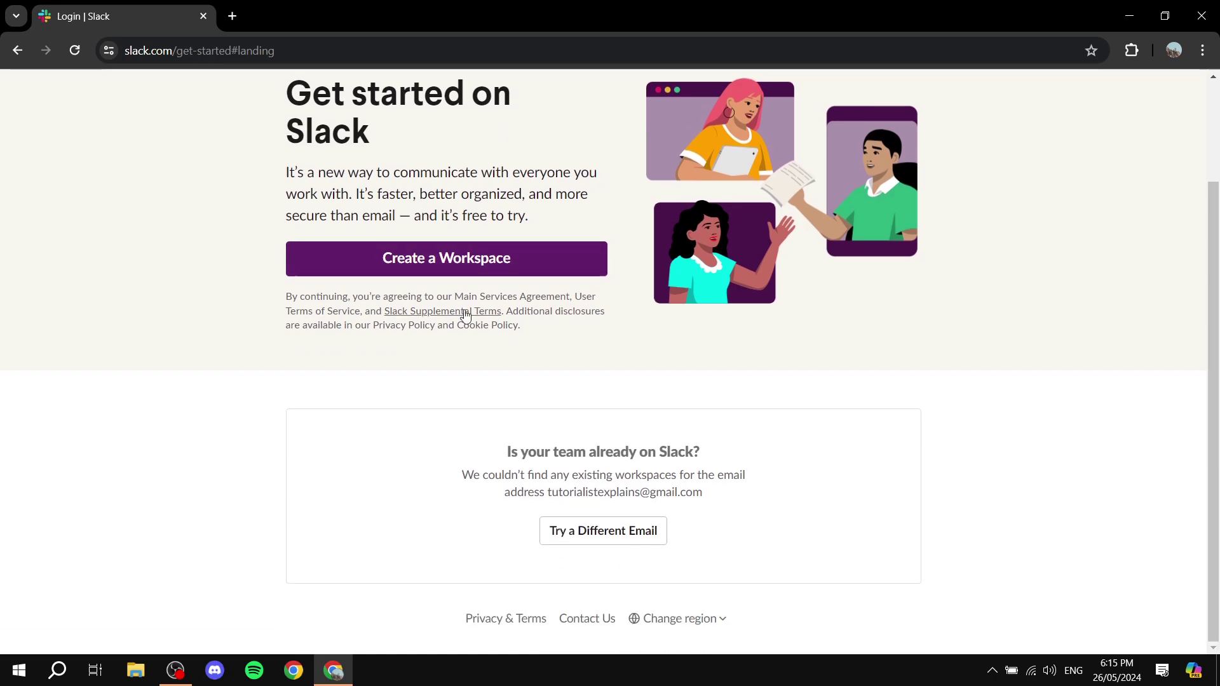
scroll(409, 277, "up", 2)
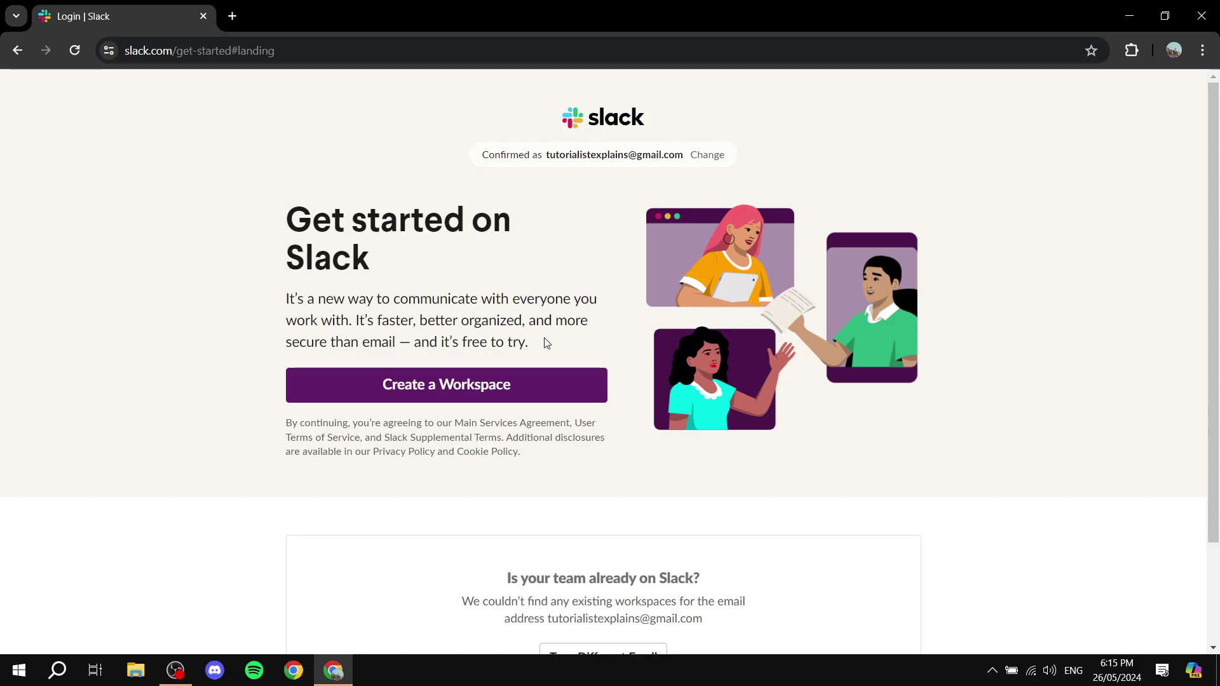
left_click(432, 376)
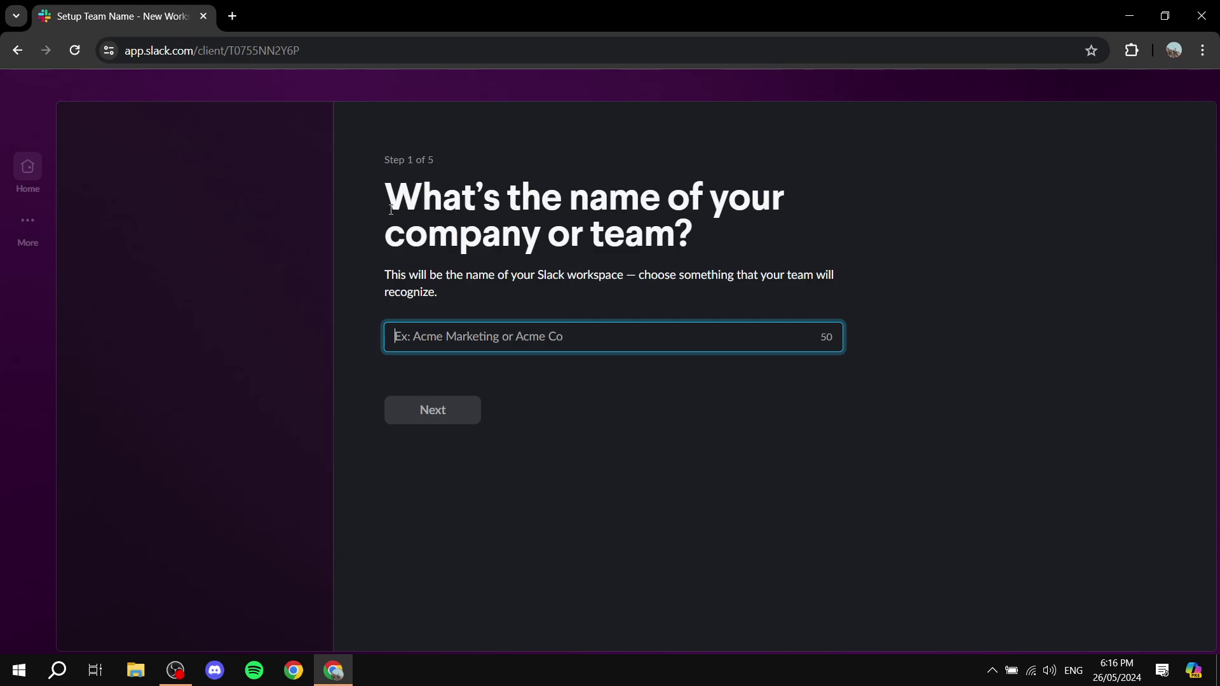
Enter 'Example Workspace' as the company or team name, fixing a typo.
left_click_drag(391, 209, 821, 225)
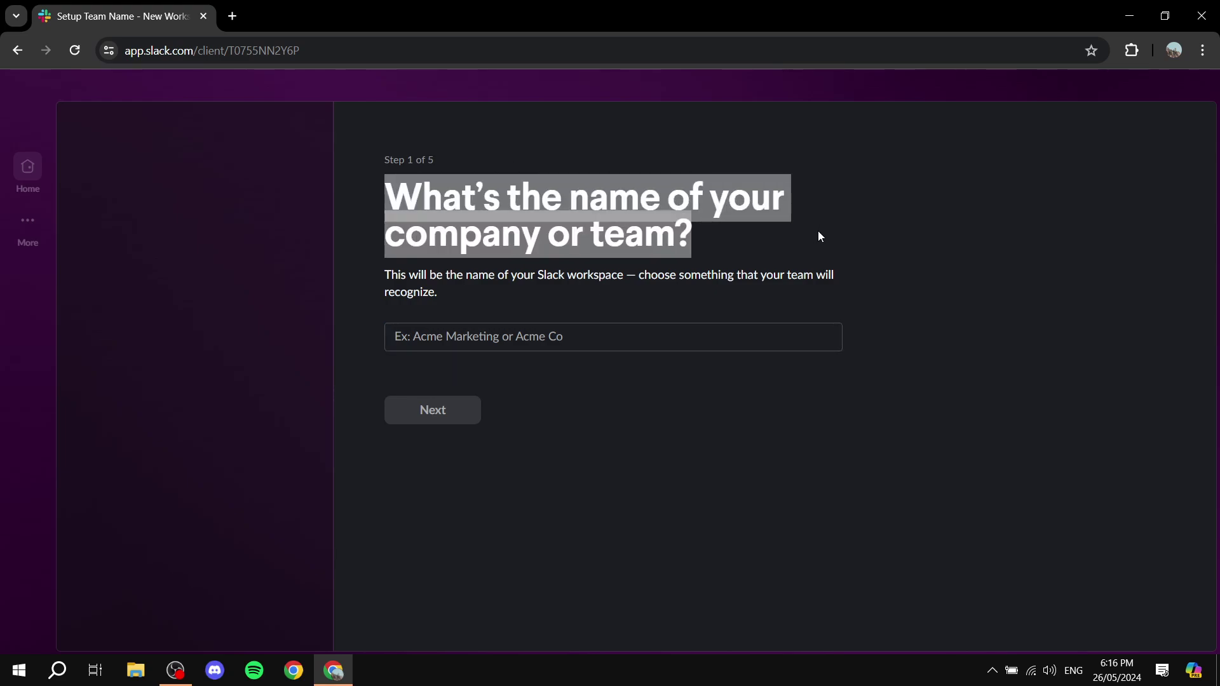
left_click(853, 240)
left_click(632, 341)
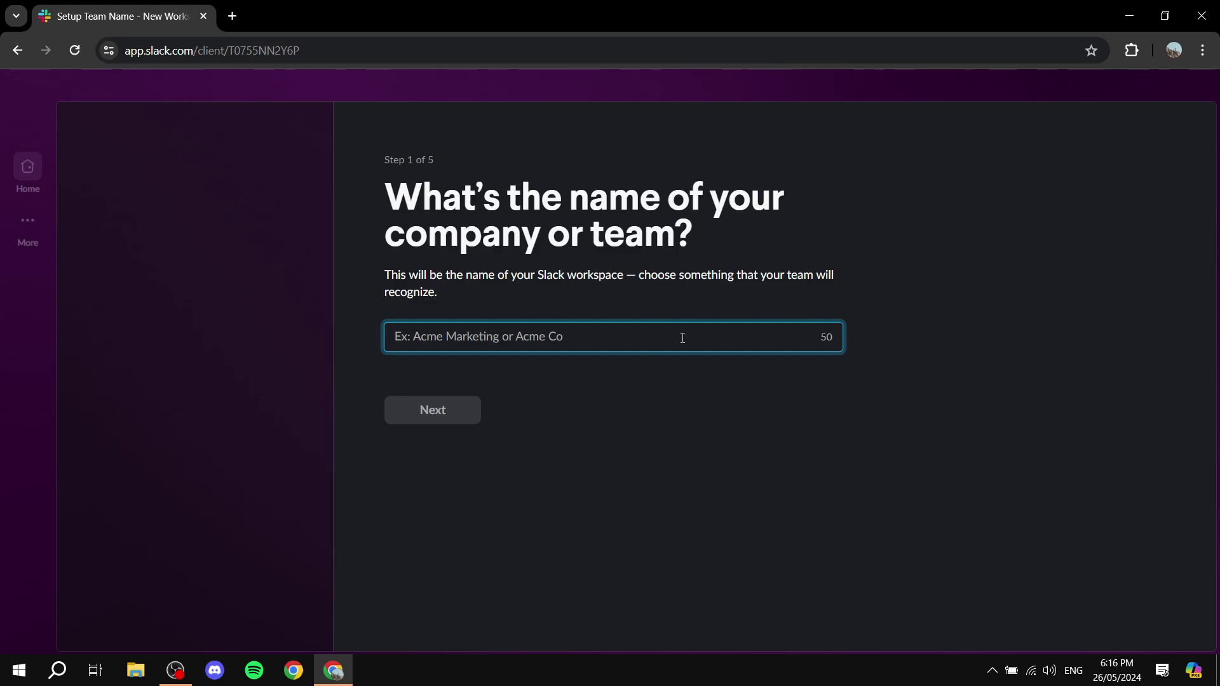
type("Example W")
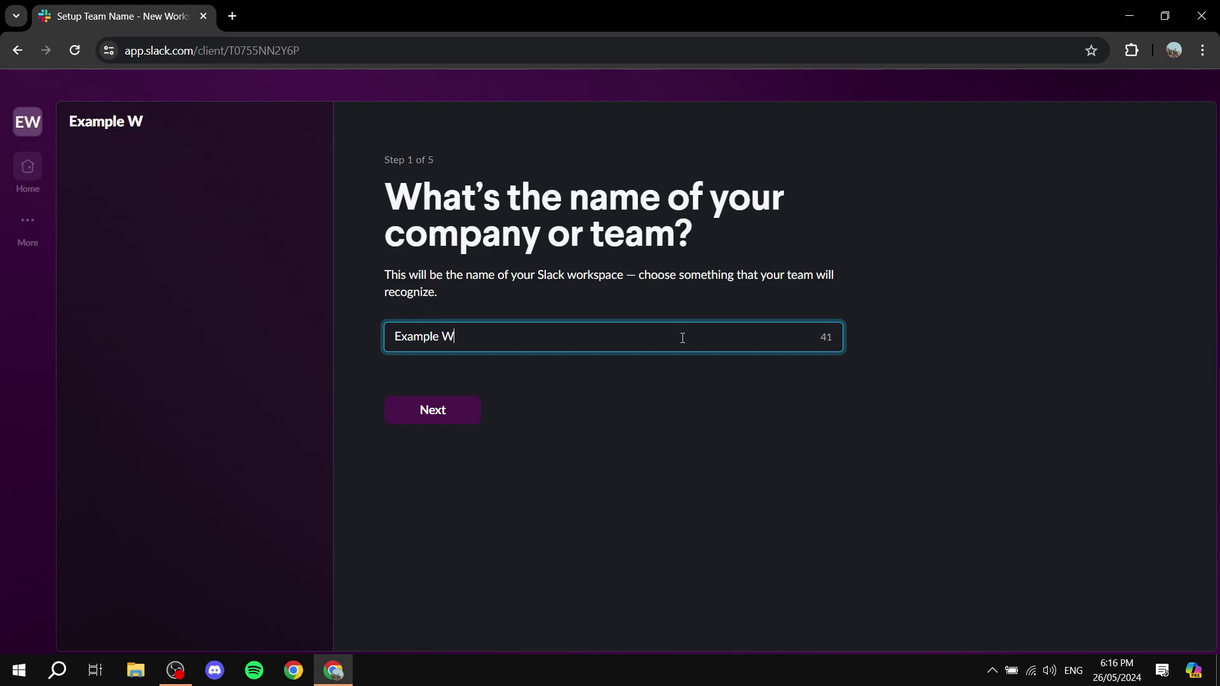
type("orkspace")
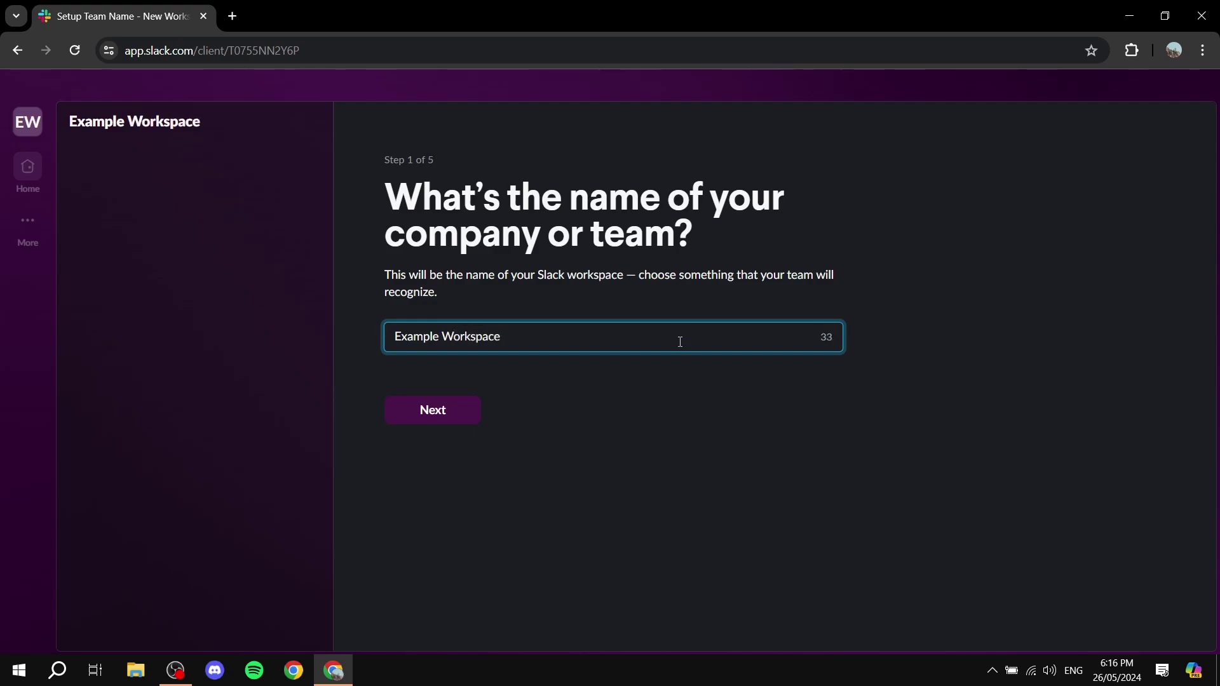
Submit the workspace name, then keep the prefilled profile name and photo.
left_click(465, 417)
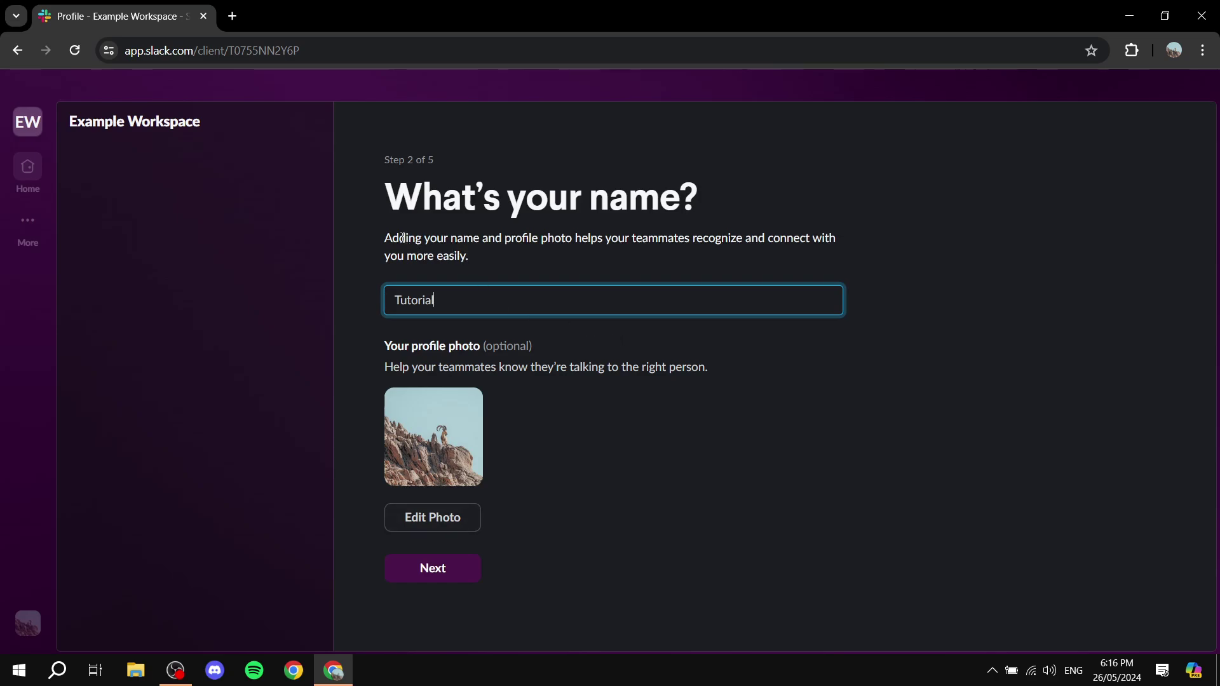
left_click_drag(384, 238, 874, 261)
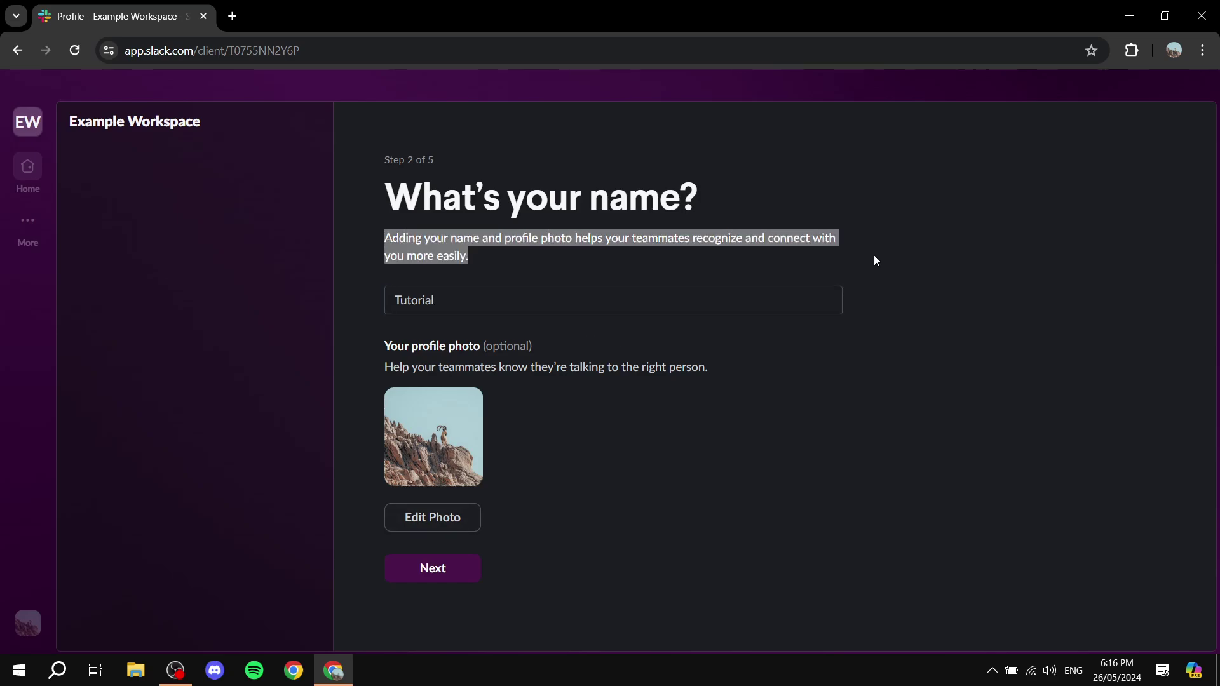
left_click(876, 271)
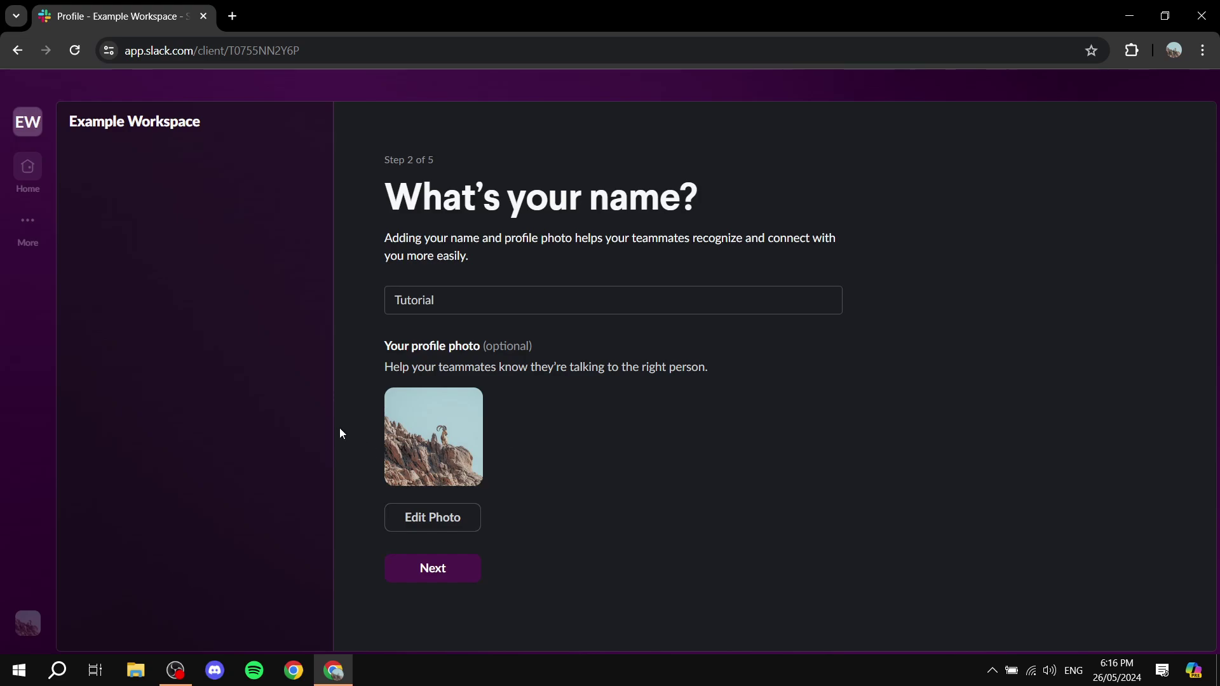
left_click(443, 572)
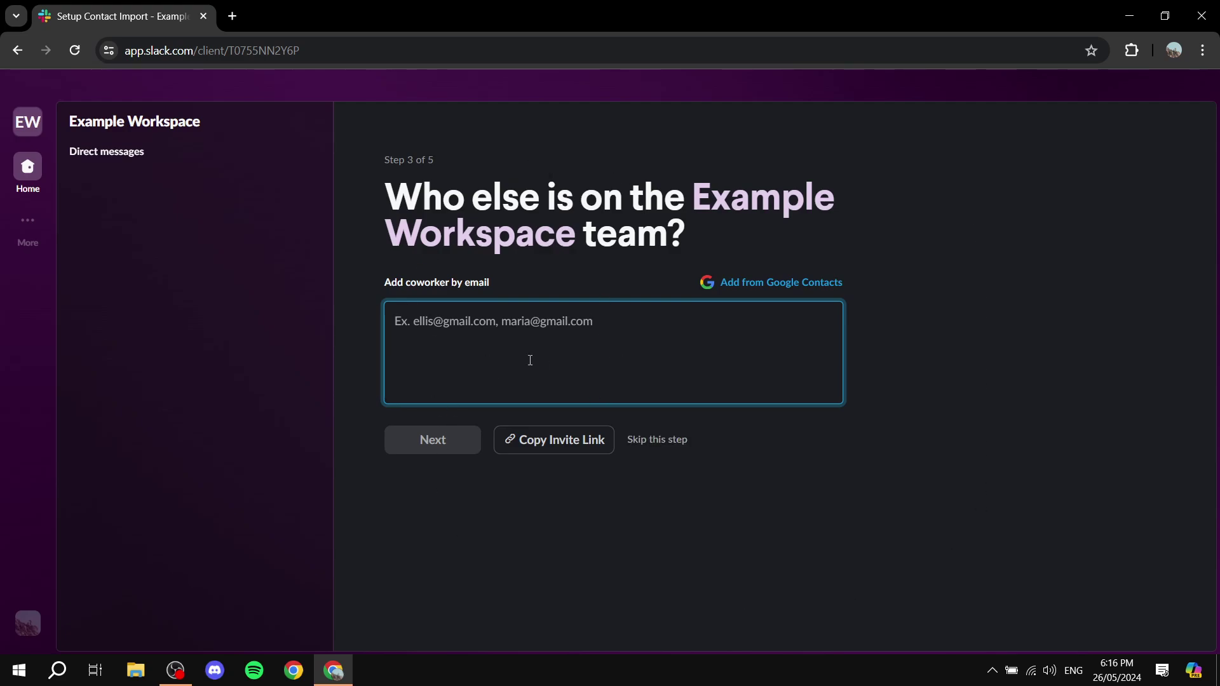
Skip the coworker invitation step, confirming 'Skip Step' without inviting anyone.
left_click_drag(383, 283, 531, 277)
left_click(578, 276)
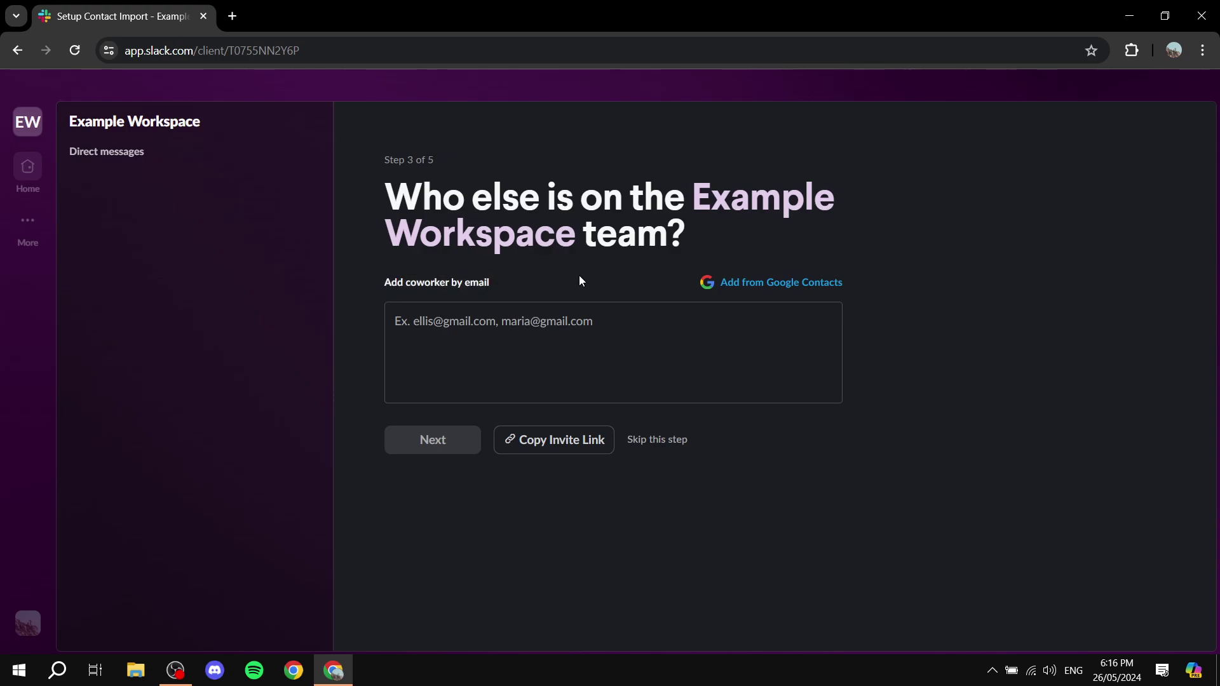
left_click(592, 332)
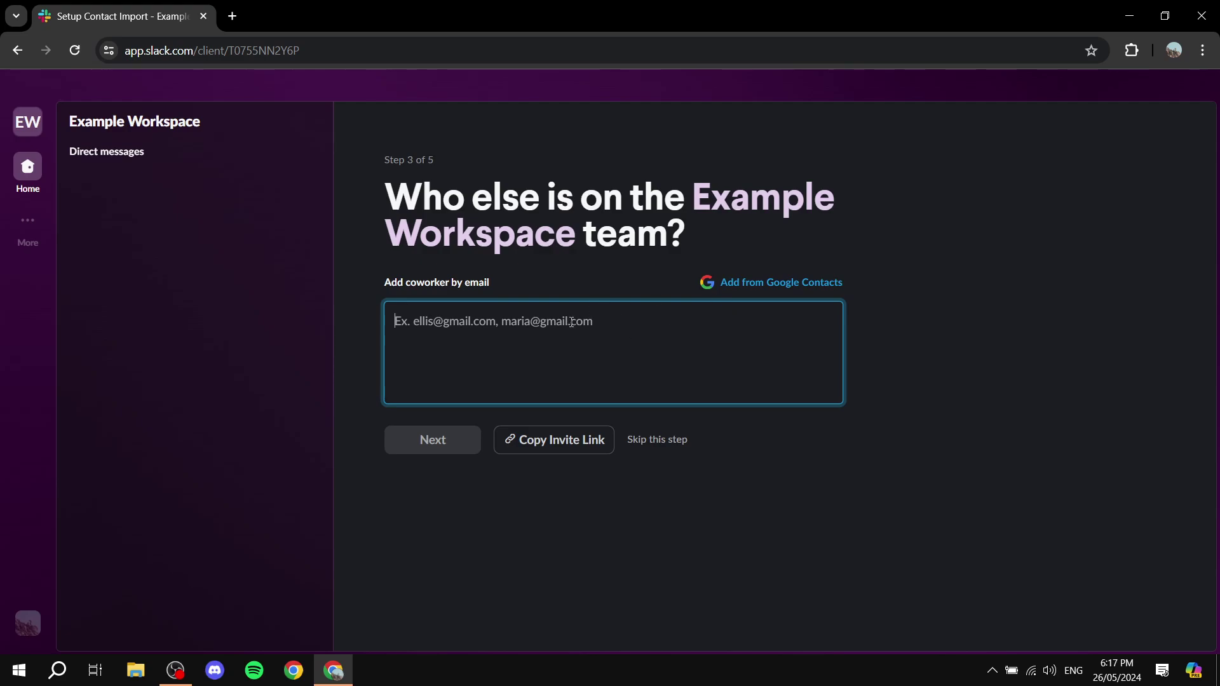
left_click(661, 441)
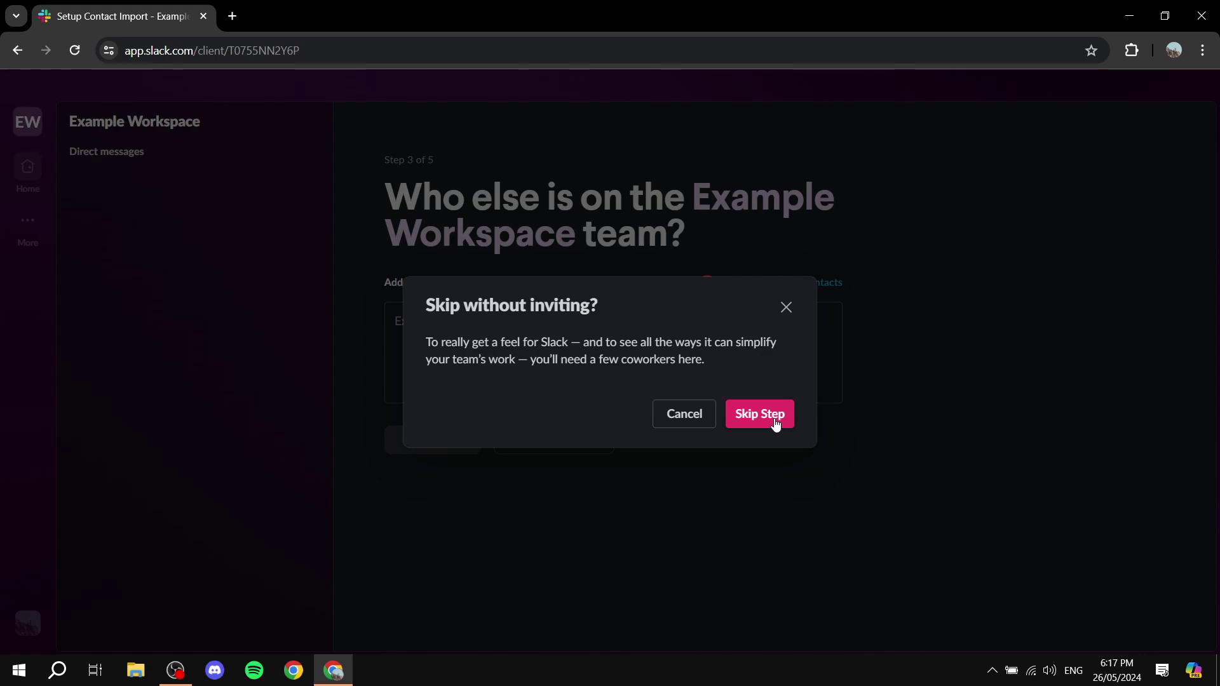
left_click(786, 308)
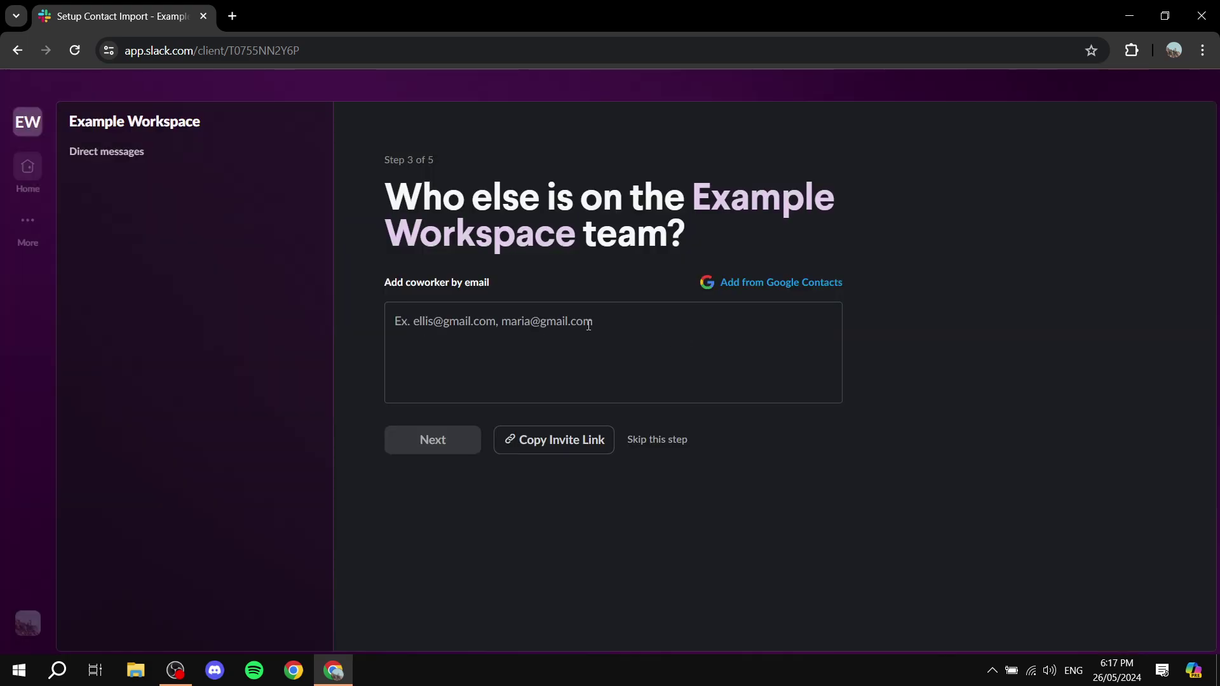
left_click(500, 320)
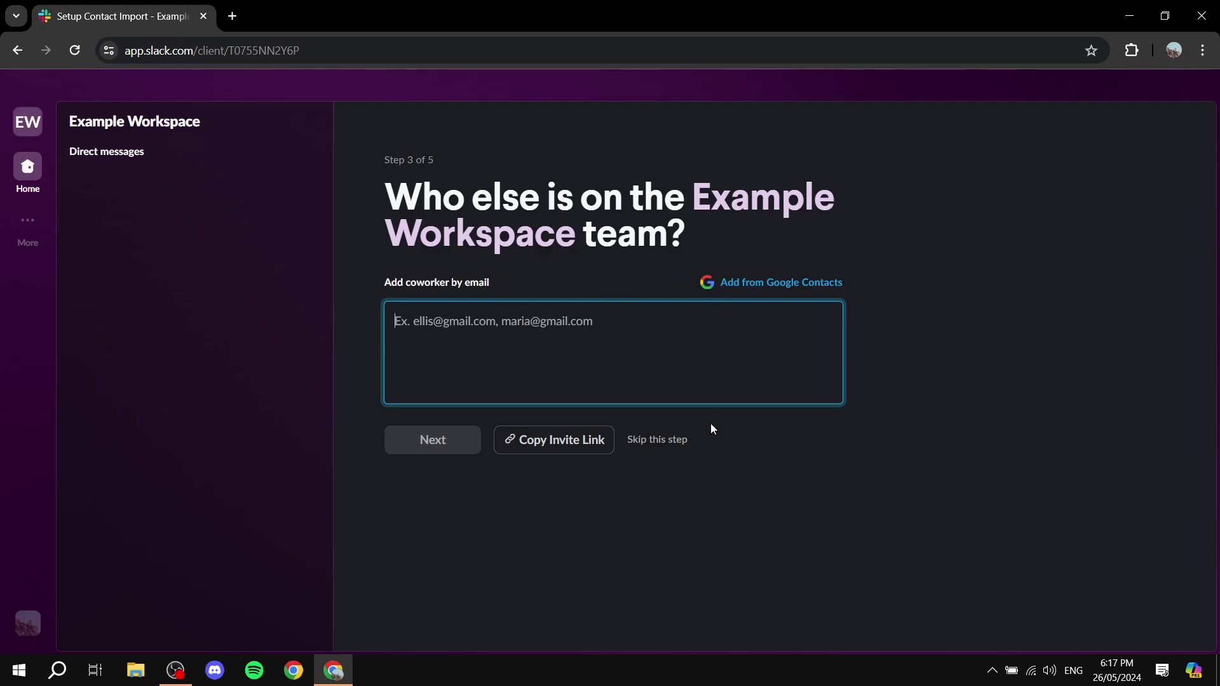
left_click(679, 443)
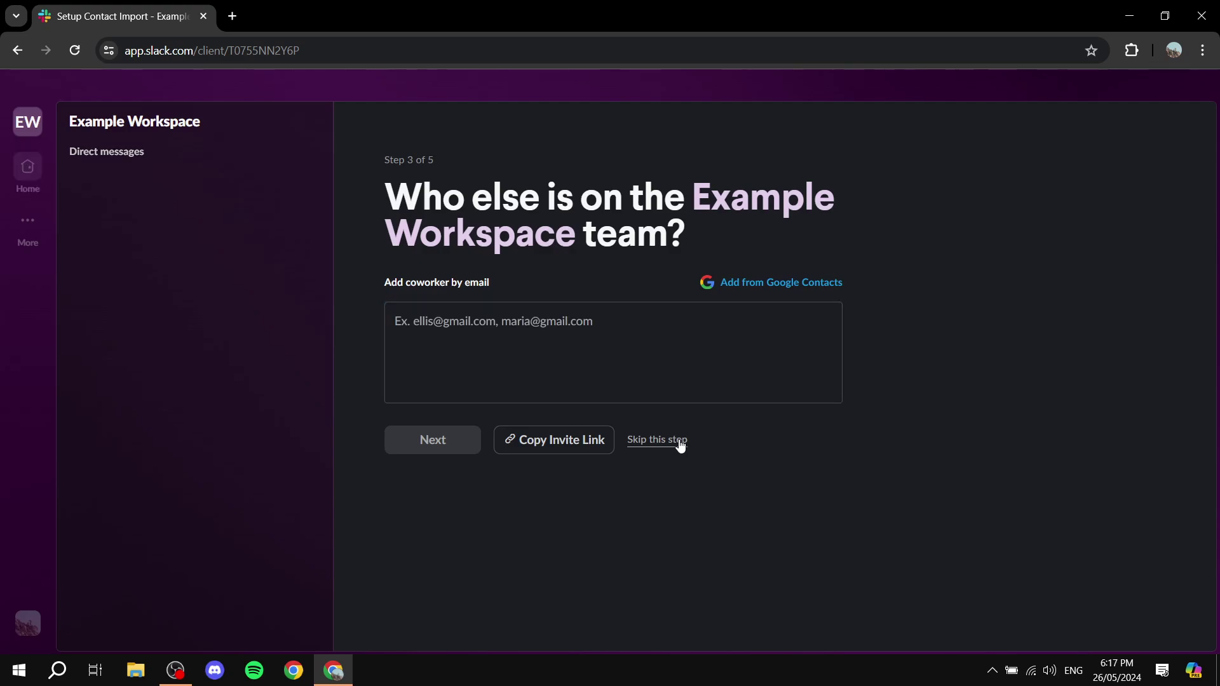
left_click(751, 413)
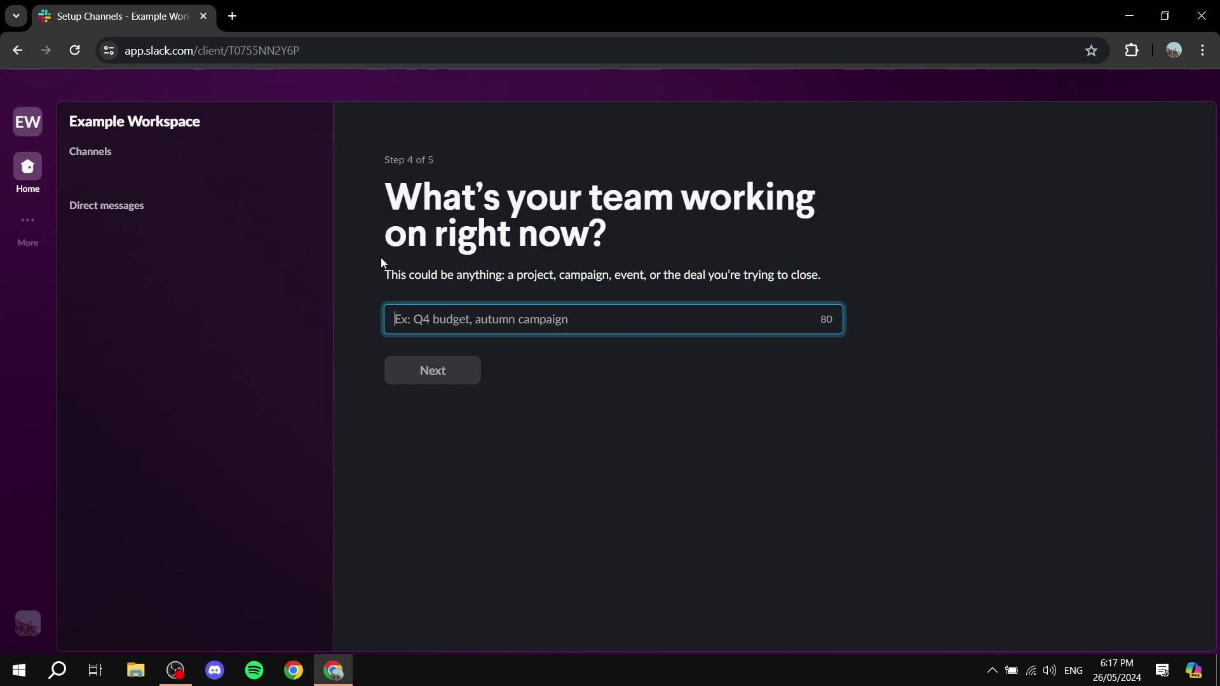
Enter 'General Chat' as the team's current project and continue.
left_click_drag(374, 280, 868, 281)
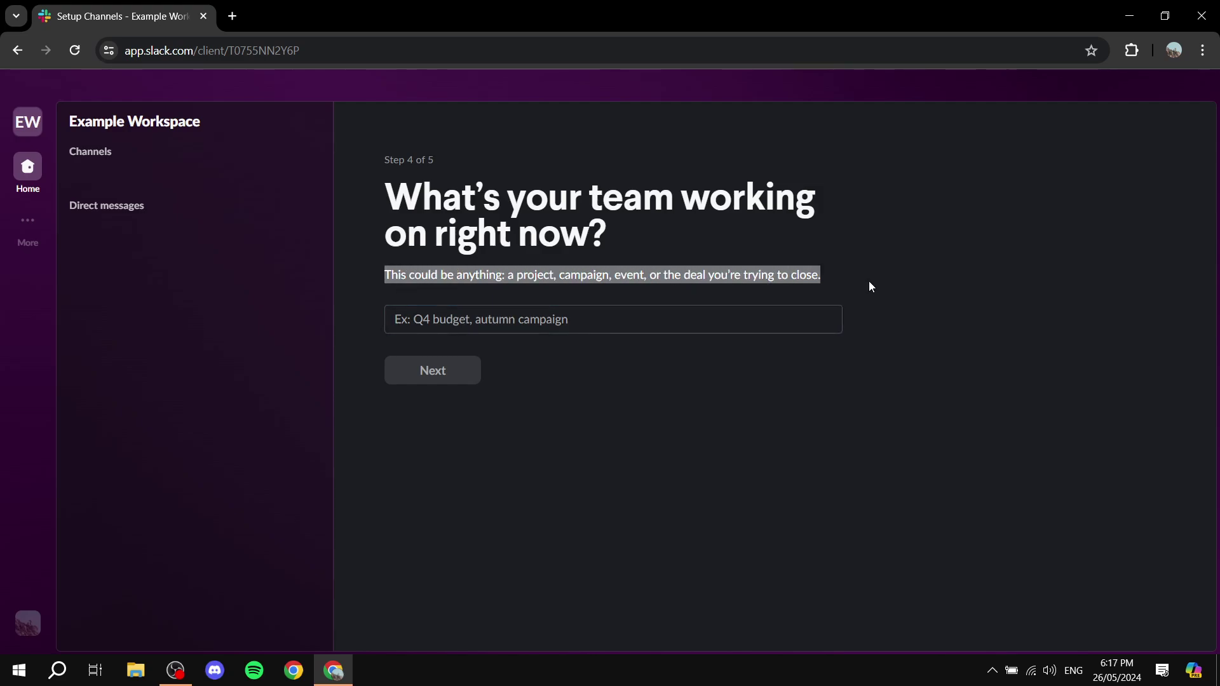
left_click(870, 283)
left_click(616, 318)
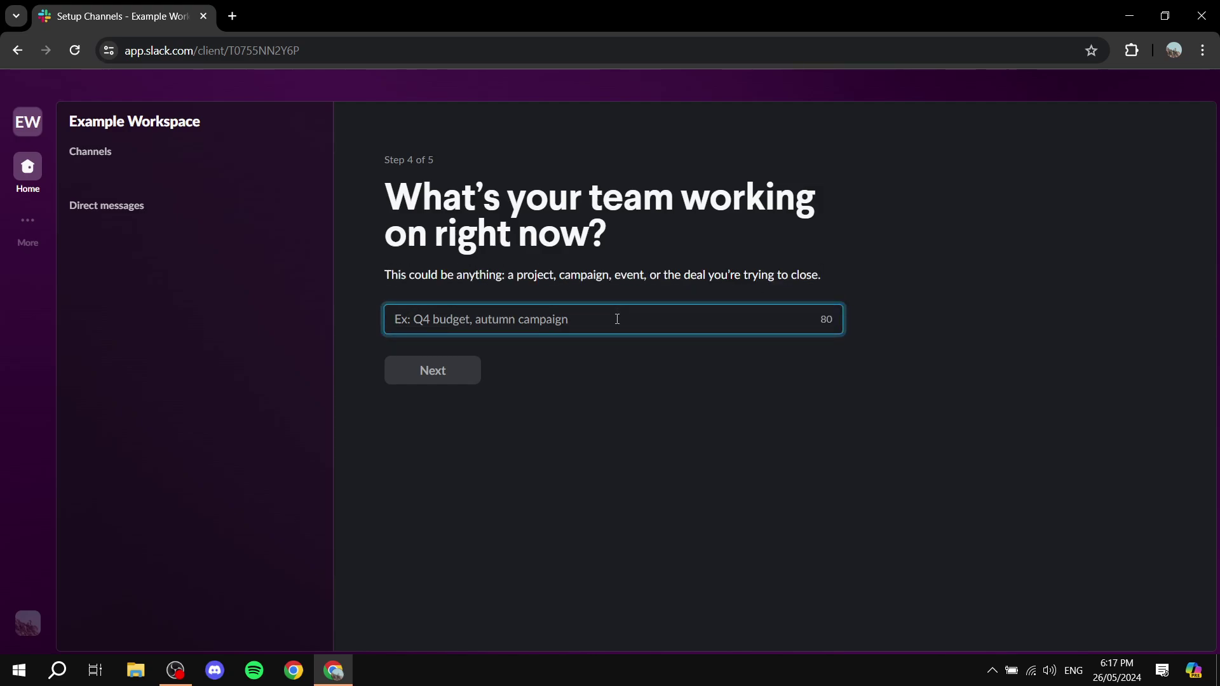
type("General")
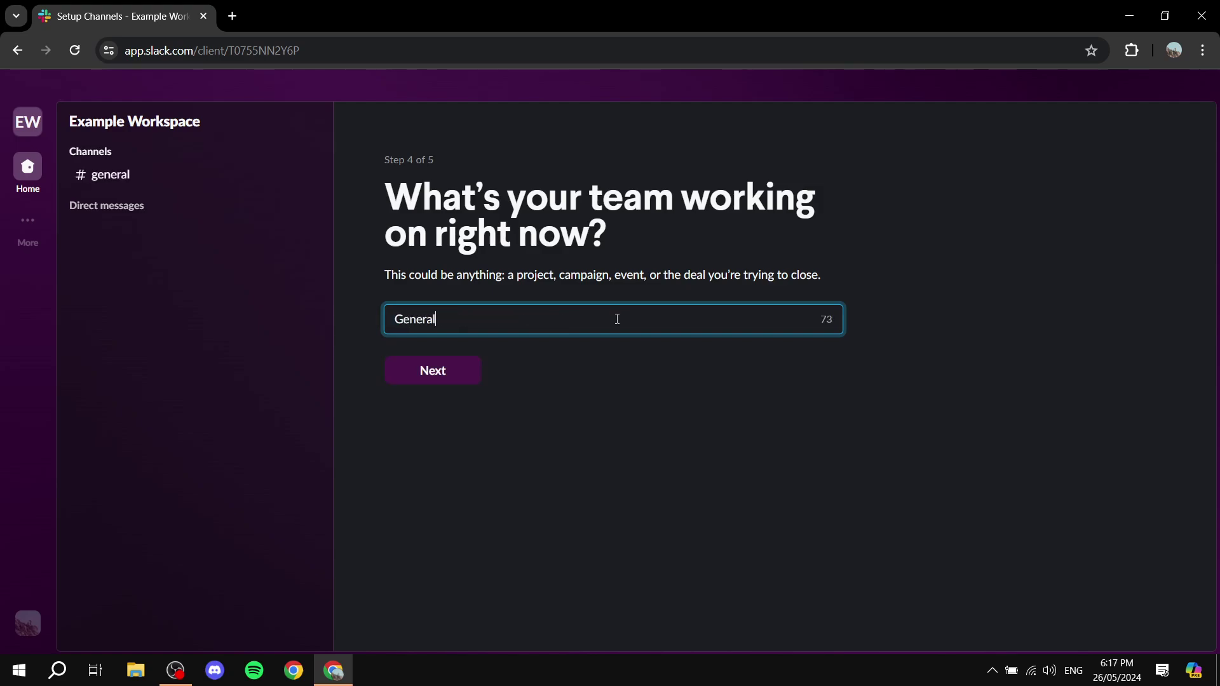
type(" Chat")
left_click(422, 373)
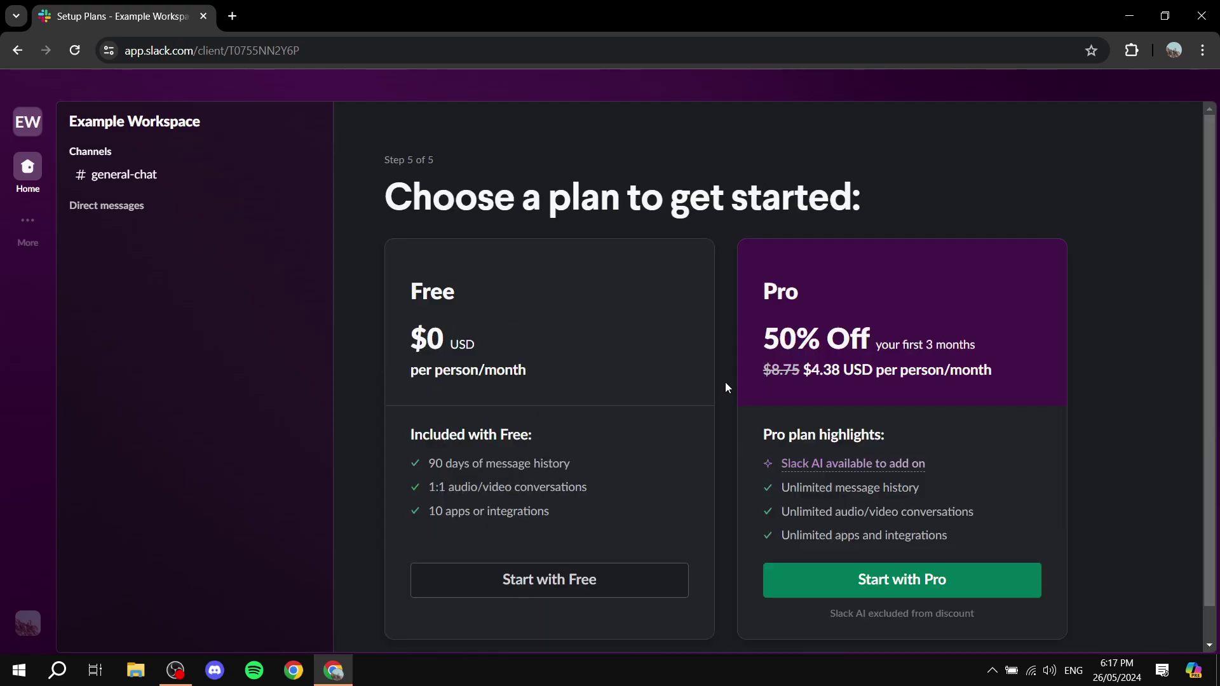
Choose 'Start with Free' on the Free plan card.
double_click(425, 301)
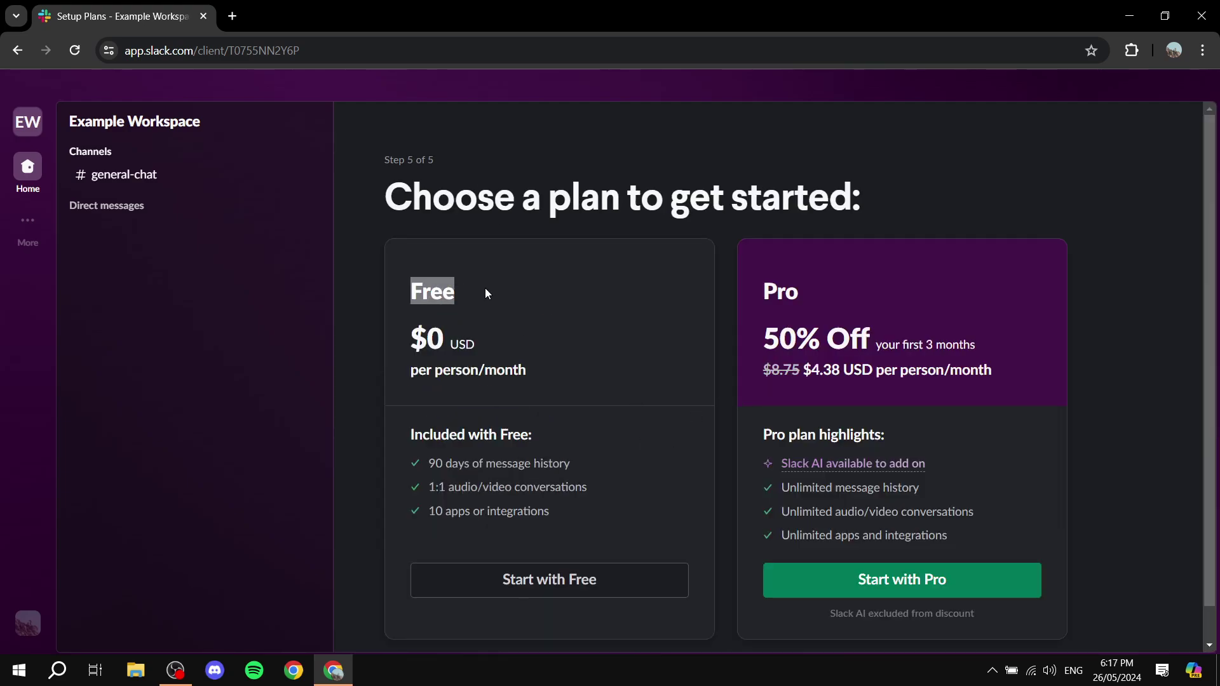
left_click(502, 291)
scroll(912, 441, "down", 1)
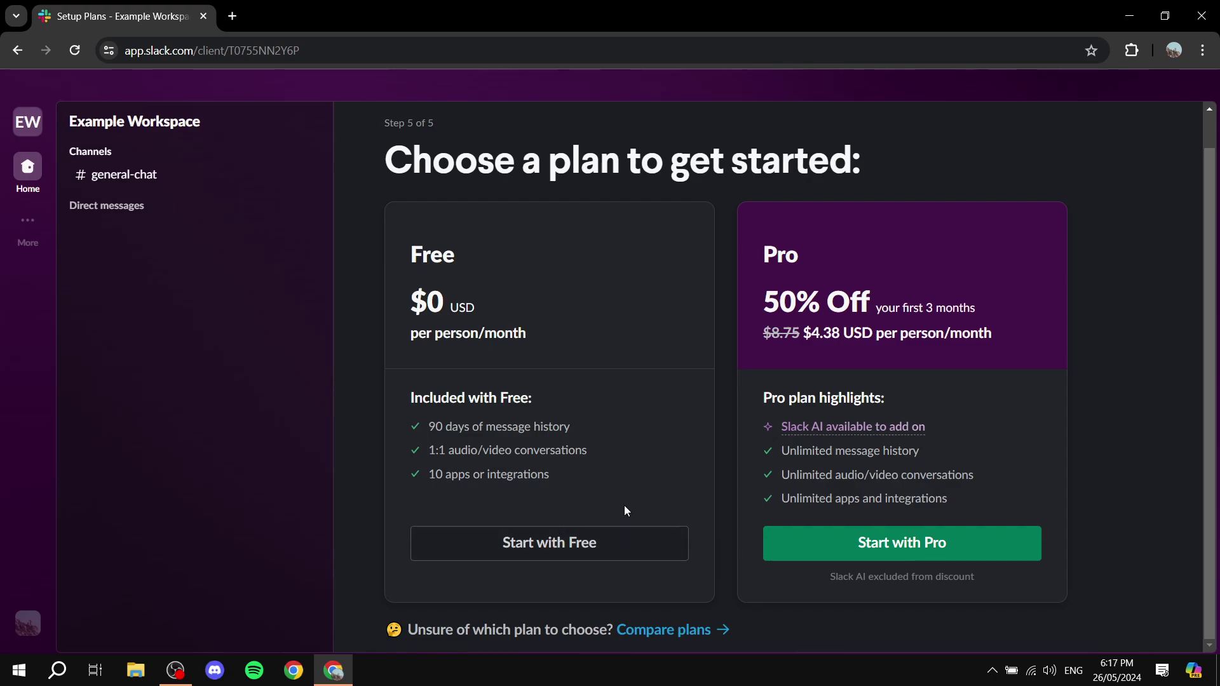
left_click(602, 529)
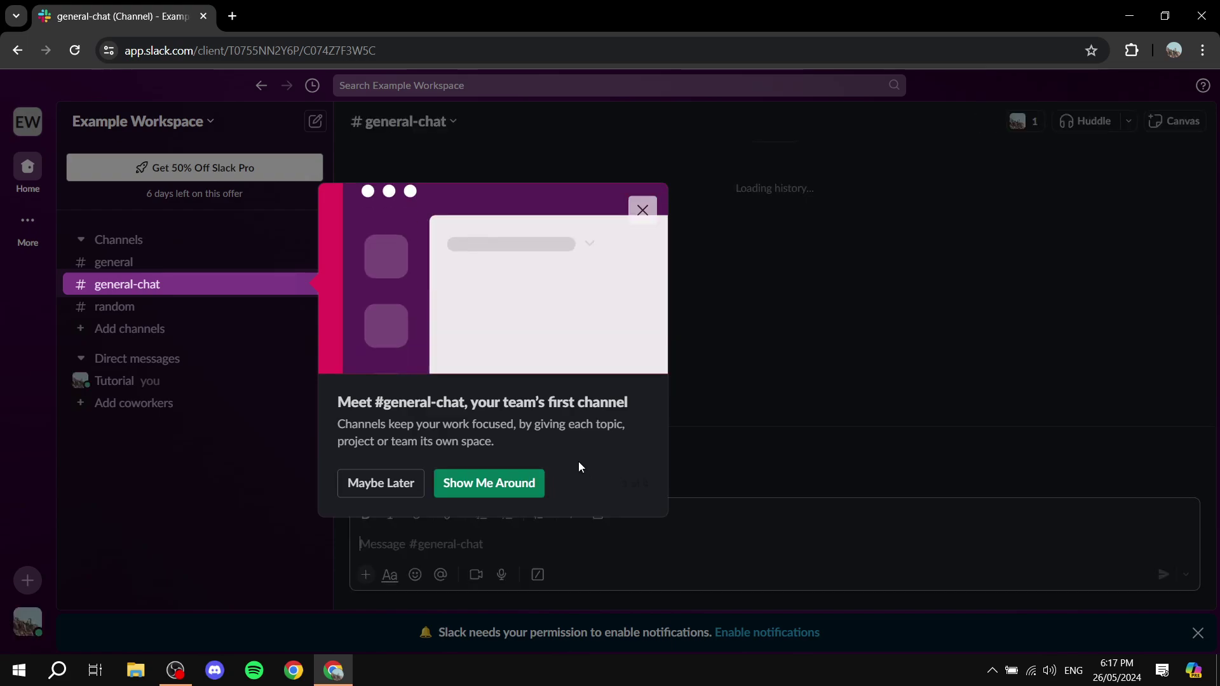
Close the introduction popup with 'Maybe Later' and check the workspace name menu.
left_click(400, 486)
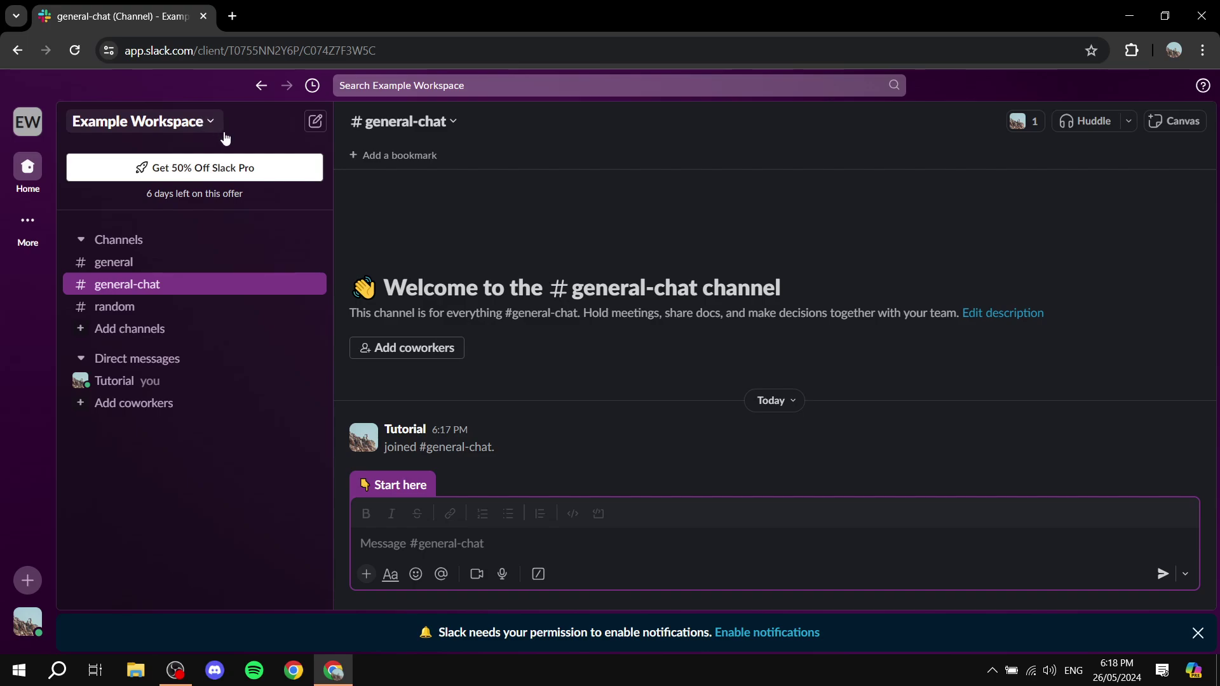
left_click(202, 124)
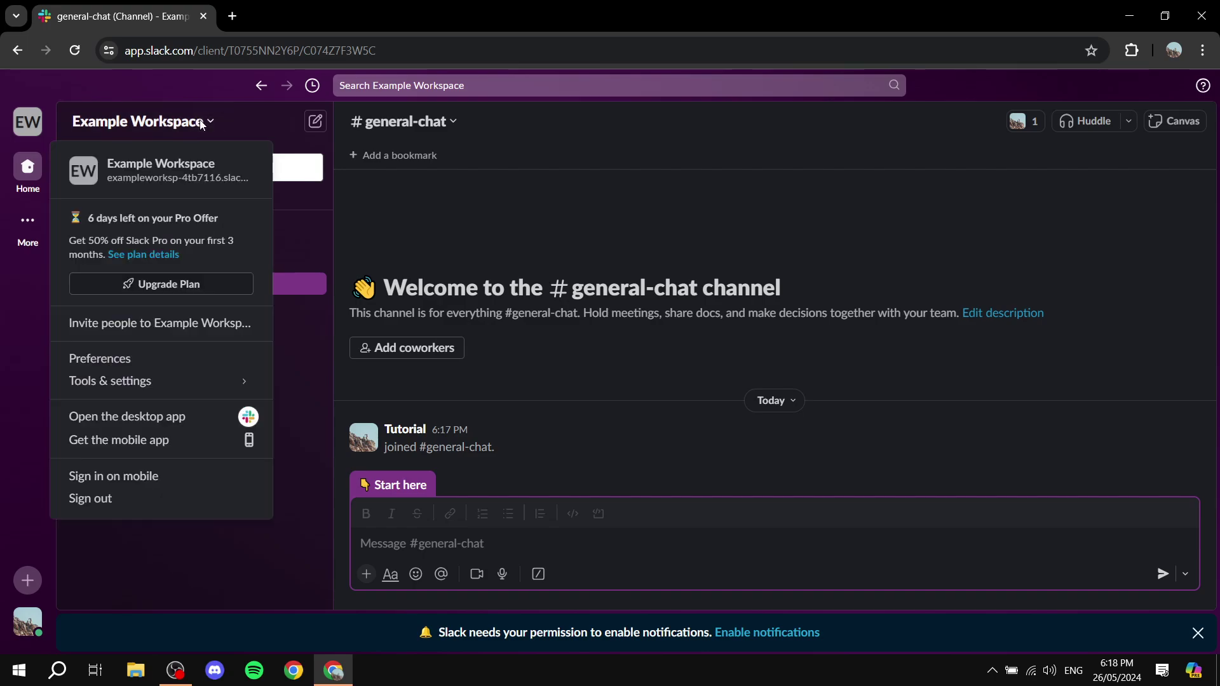
left_click(202, 125)
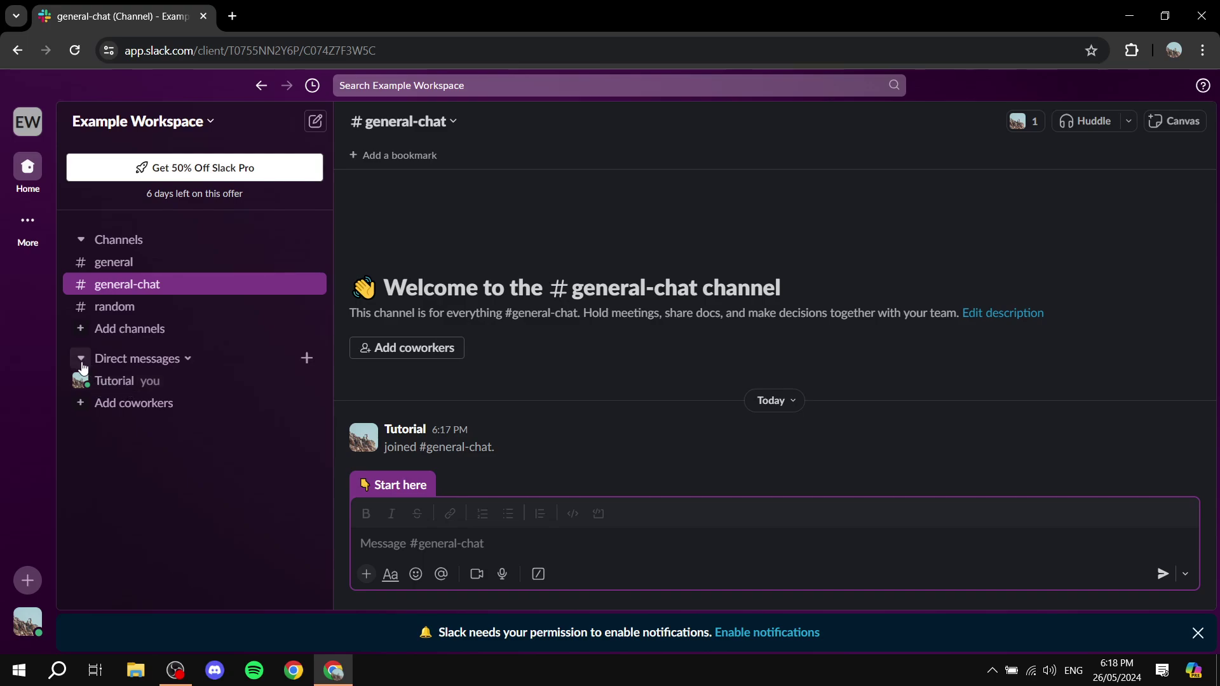
Open your own direct message and look at the quick-message tip's options.
left_click(130, 384)
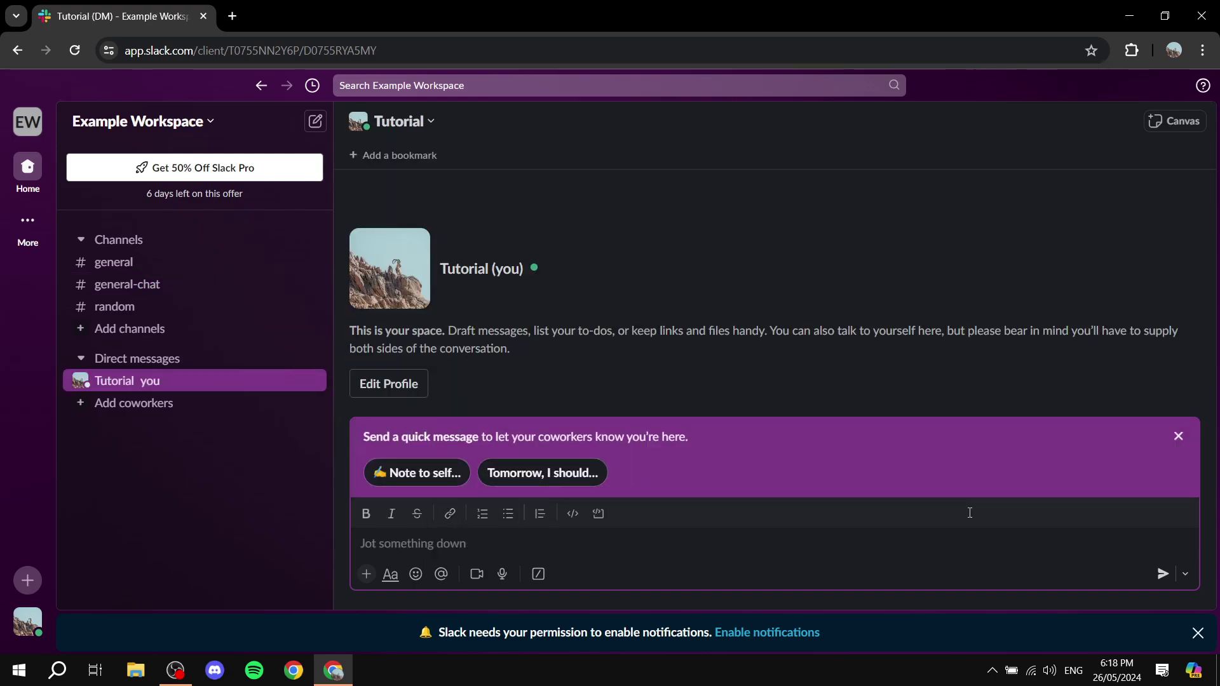
left_click(1178, 438)
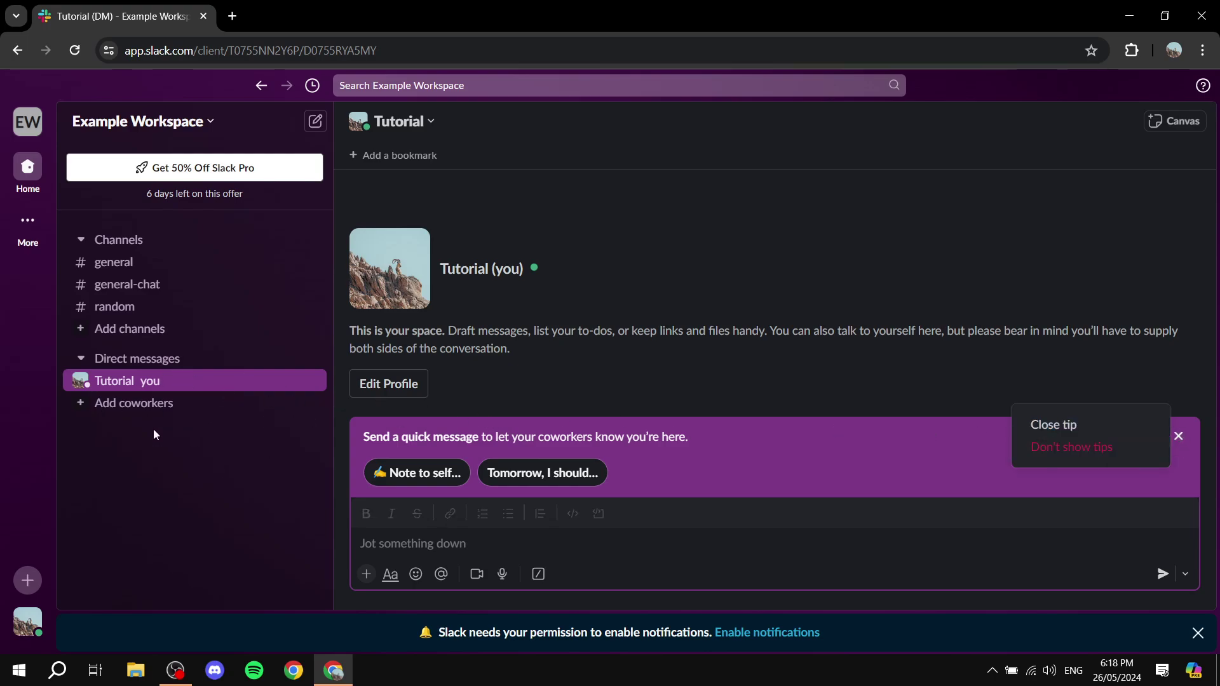
left_click(235, 491)
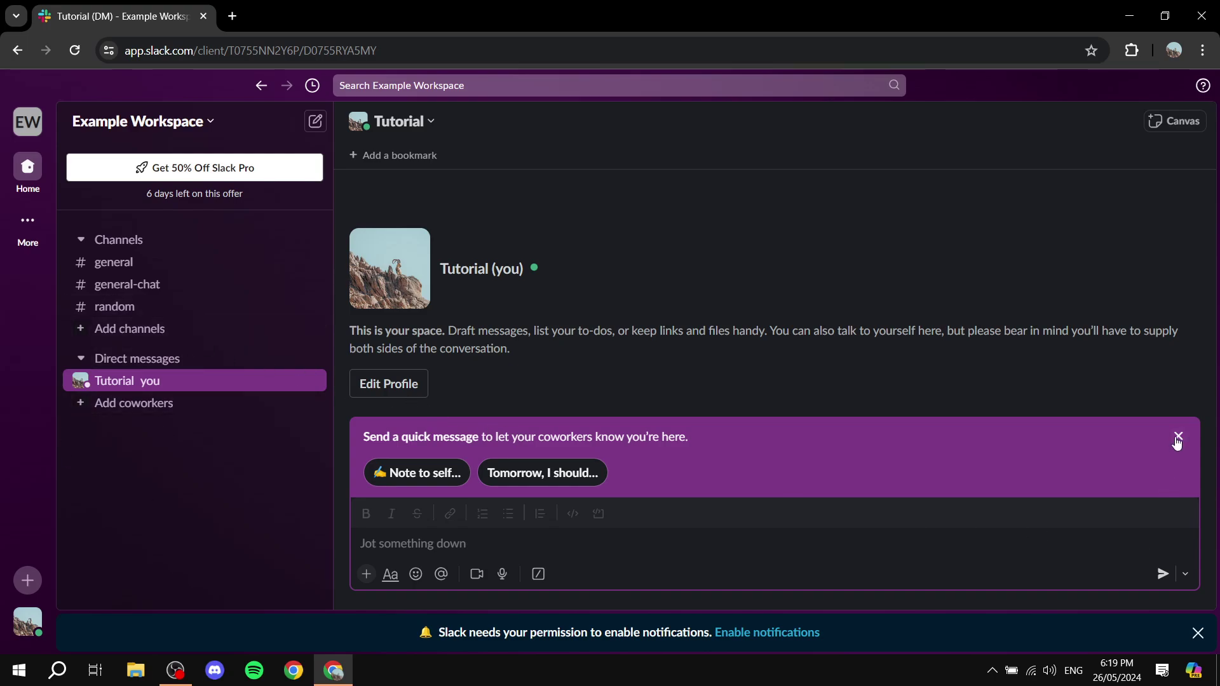
Decline the notification permission request and view the #general and #random channels.
left_click(1198, 632)
left_click(147, 264)
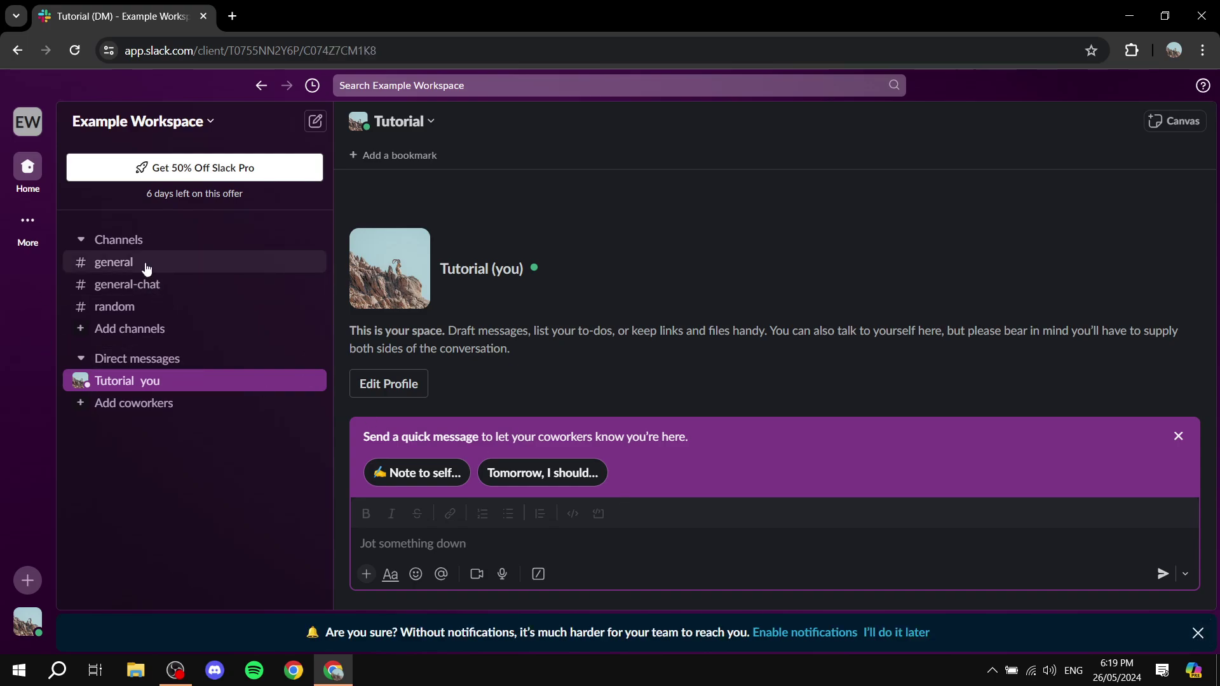
left_click(154, 308)
Permanently delete the #random channel from its channel details Settings, confirming the deletion.
right_click(180, 308)
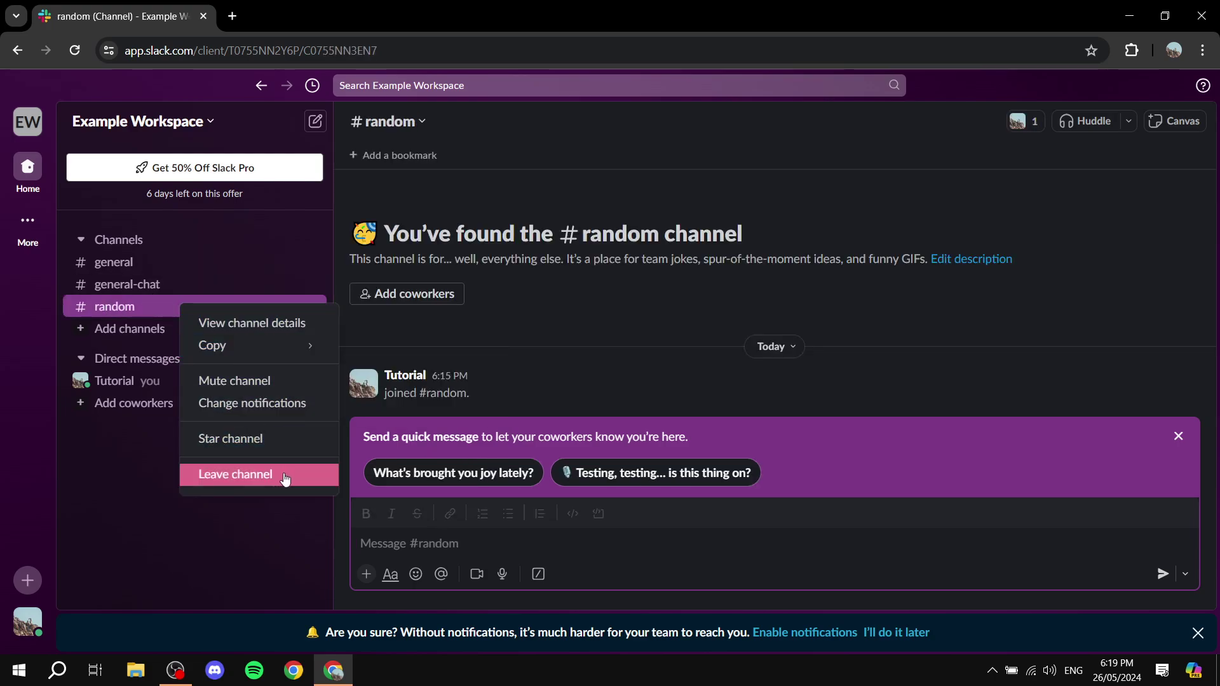
left_click(245, 325)
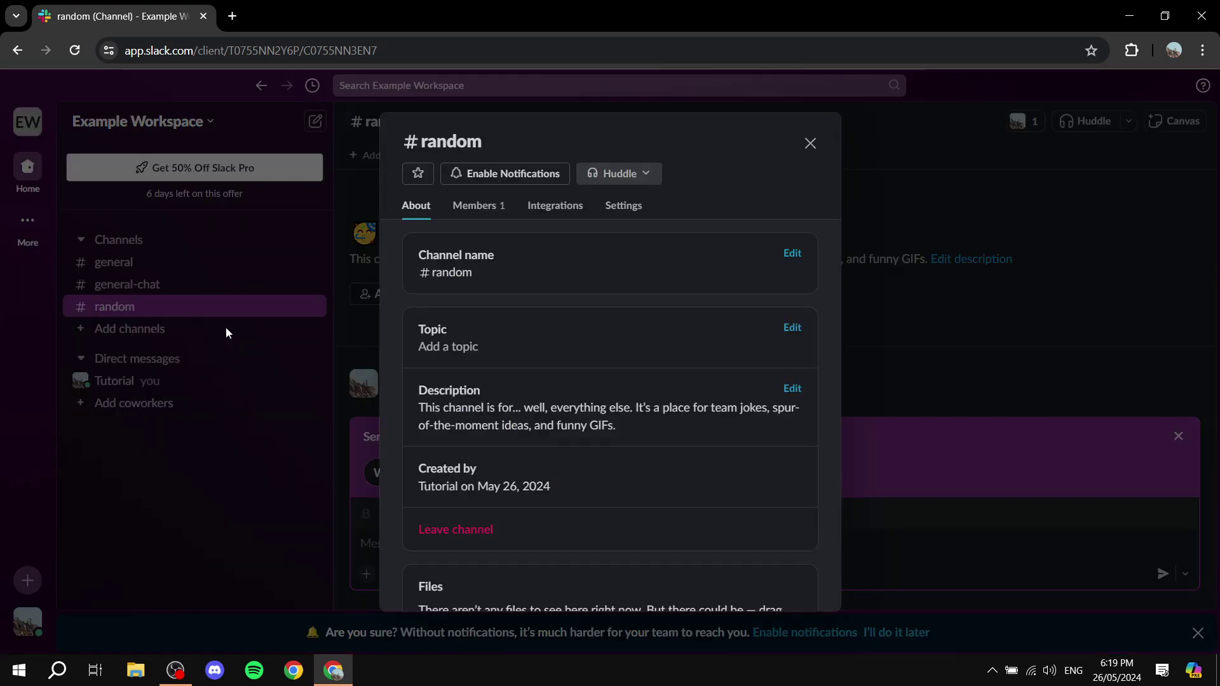
left_click(623, 205)
left_click(515, 528)
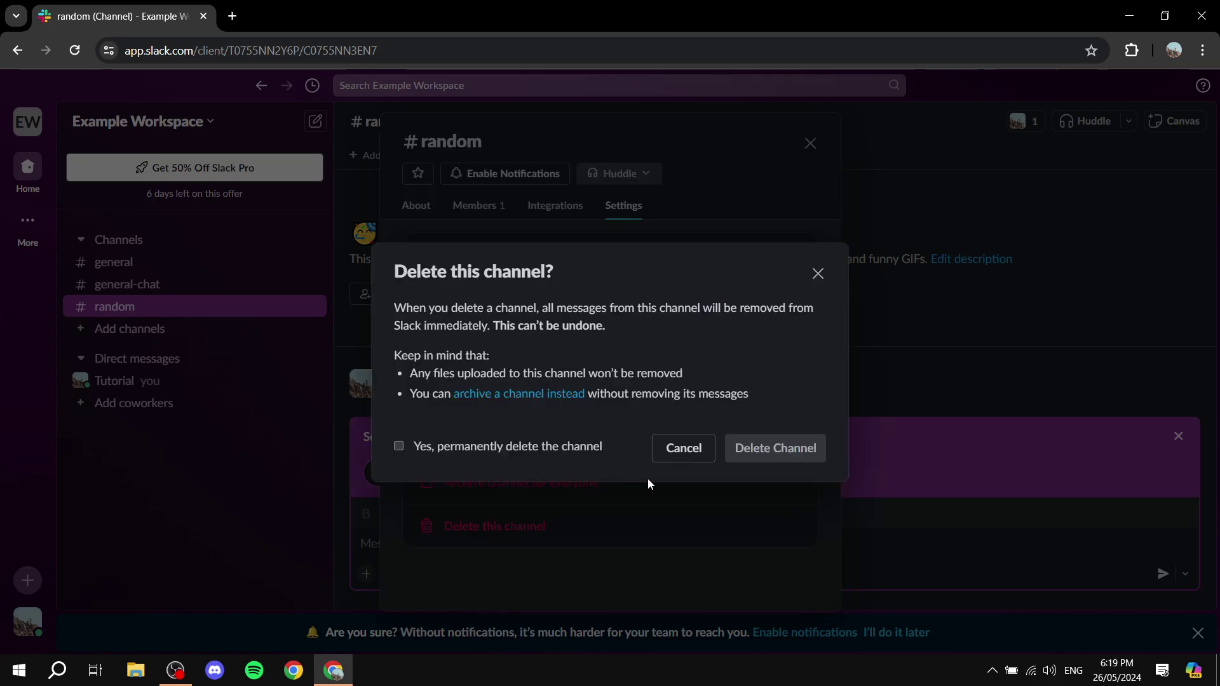
left_click(399, 447)
left_click(821, 448)
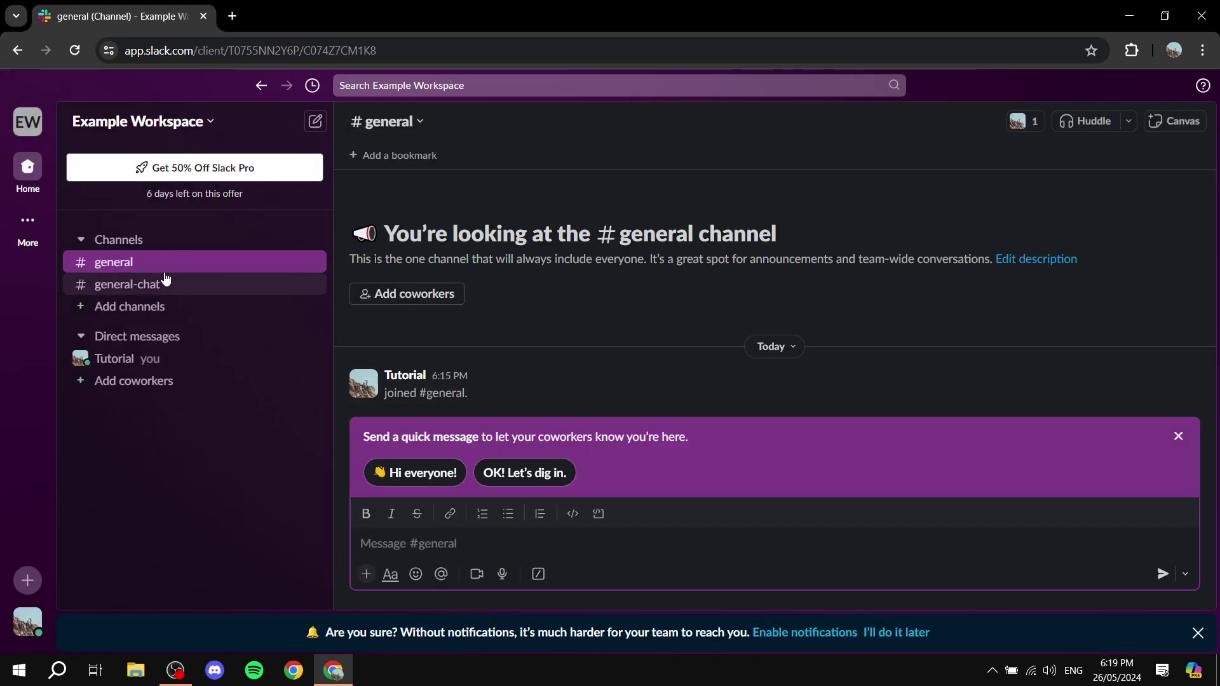
Open #general's channel details to review its settings, then close them.
left_click(141, 267)
right_click(142, 267)
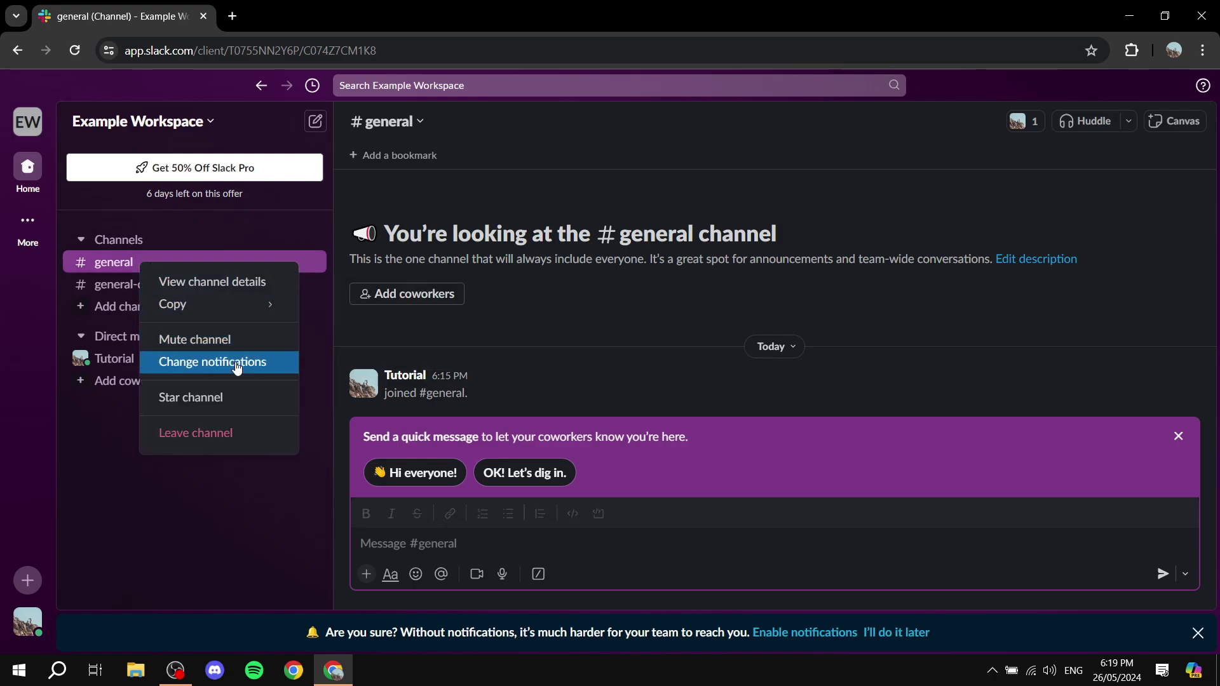
left_click(237, 283)
left_click(623, 206)
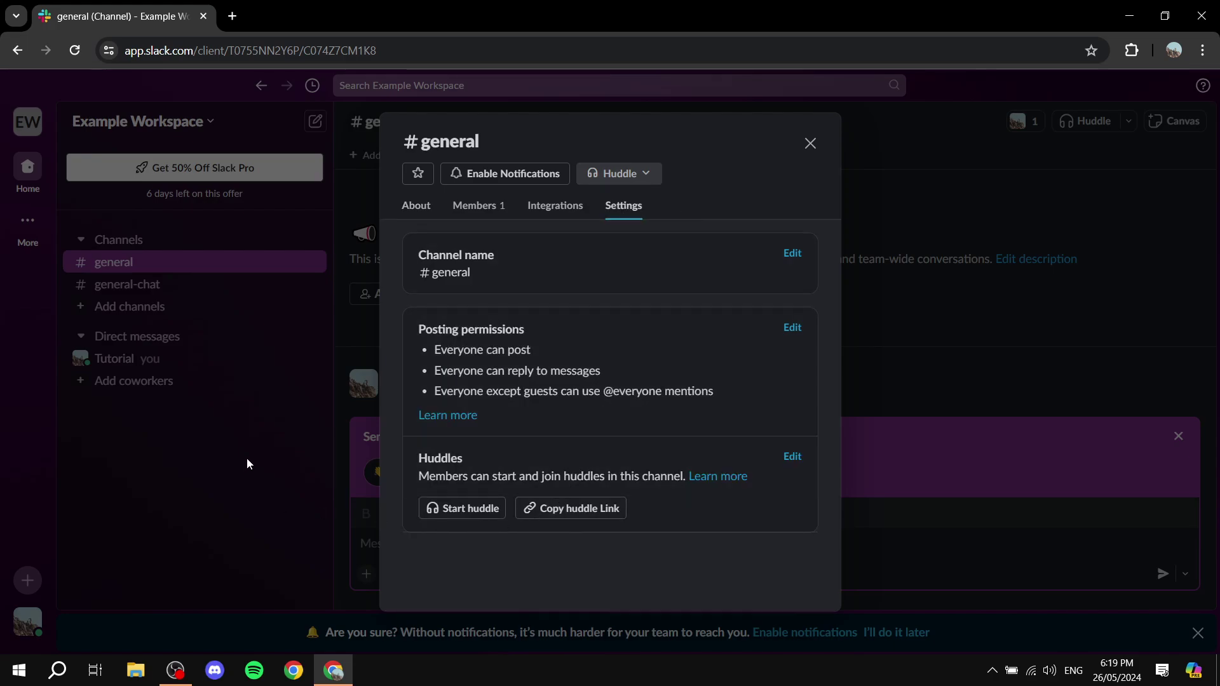
left_click(810, 143)
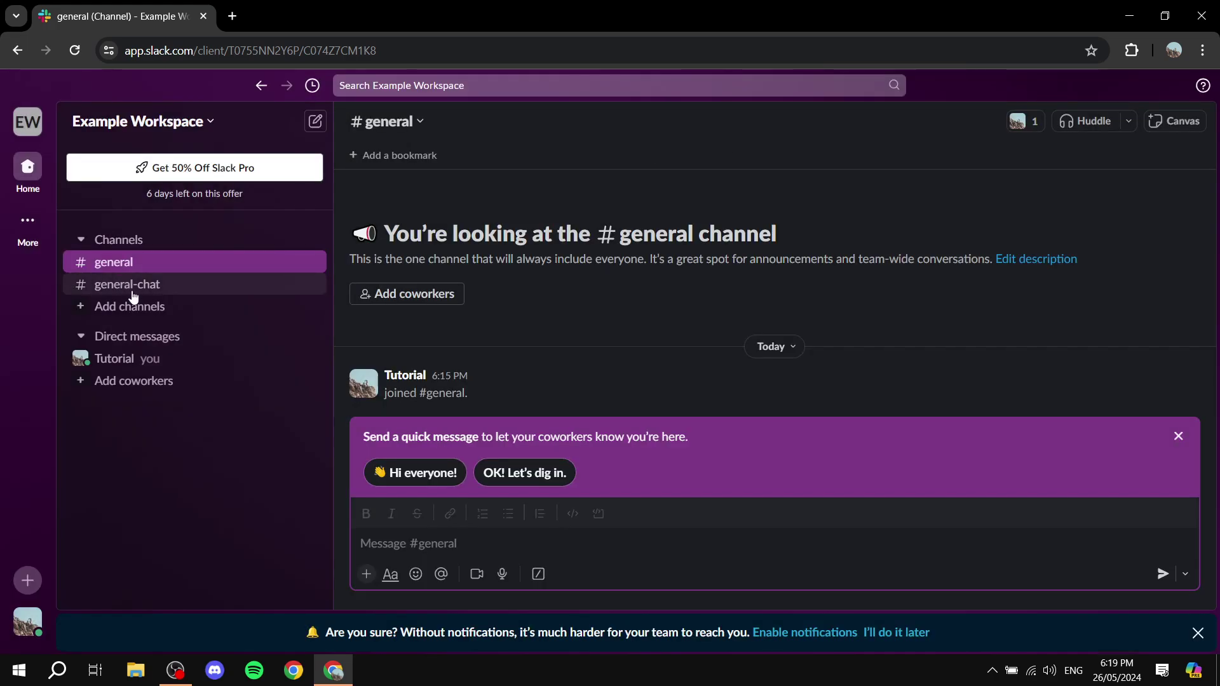
Permanently delete the #general-chat channel from its Settings, ticking the confirmation box.
left_click(138, 304)
left_click(140, 288)
left_click(140, 286)
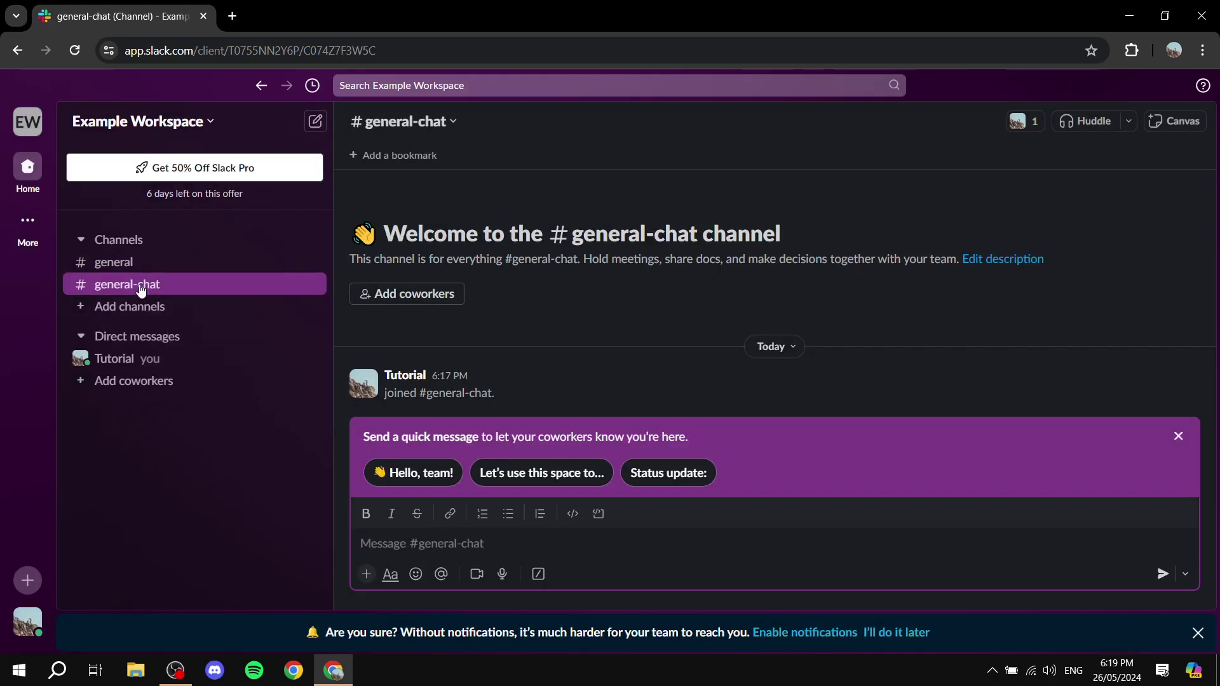
right_click(235, 286)
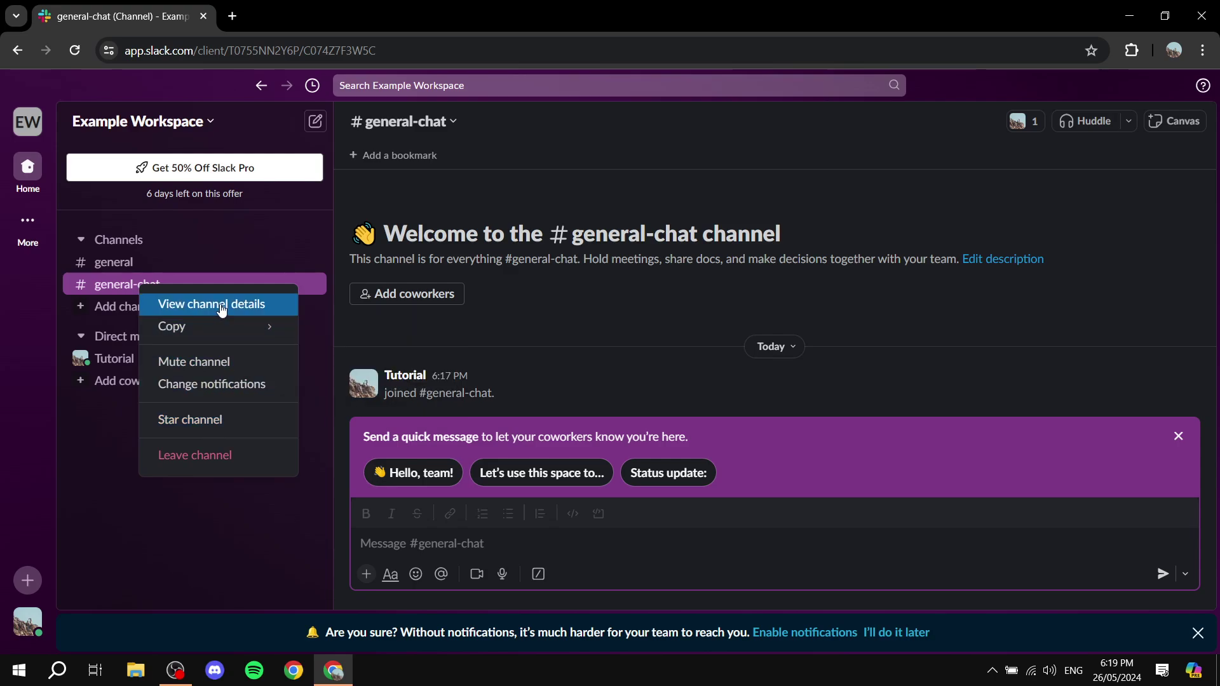
left_click(222, 305)
left_click(616, 205)
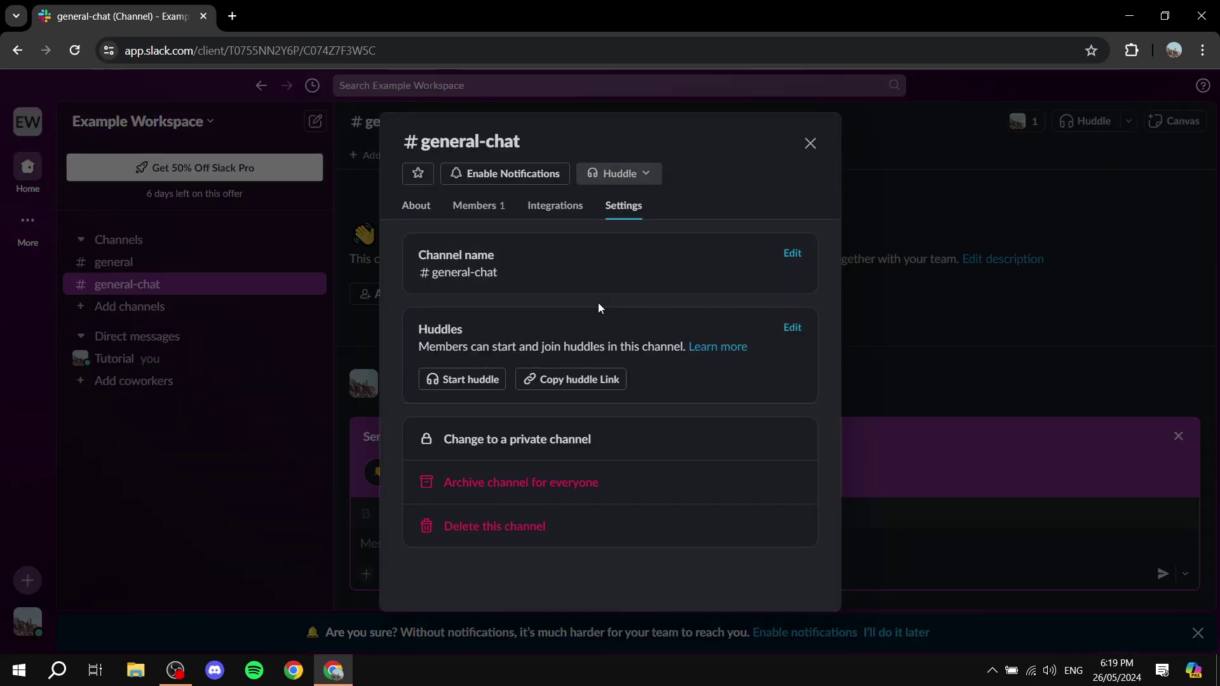
left_click(515, 518)
left_click(426, 445)
left_click(738, 455)
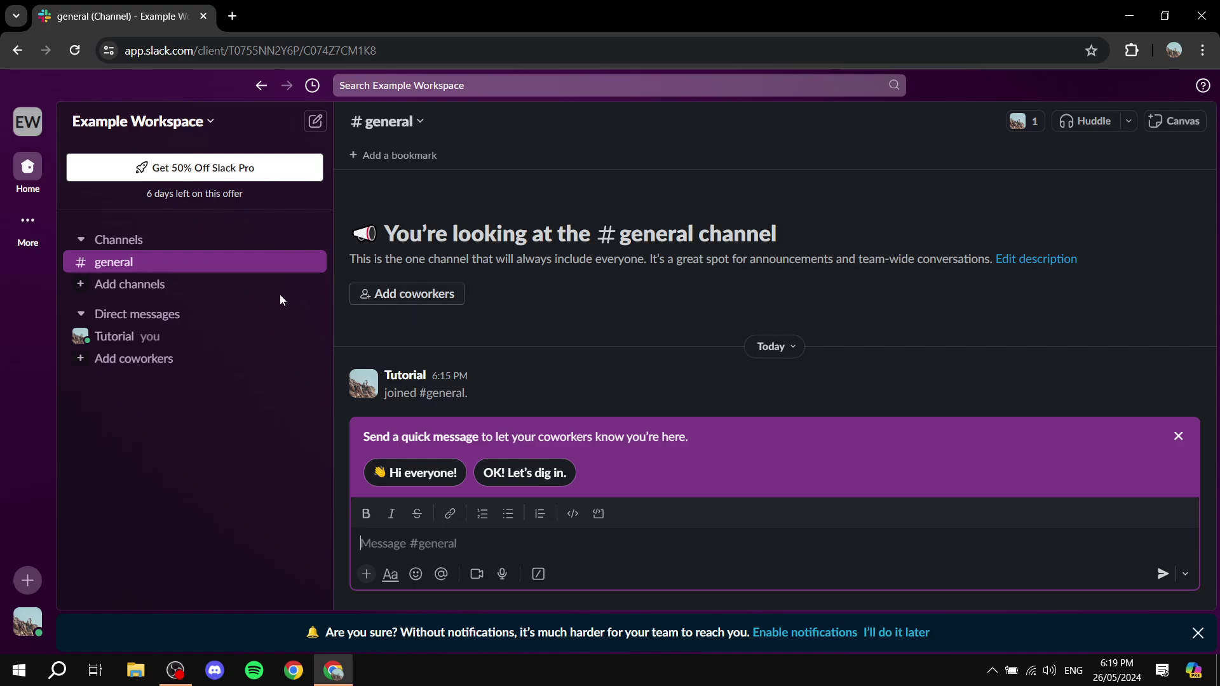
Create a public channel named 'announcements' and skip adding people to it.
left_click(137, 282)
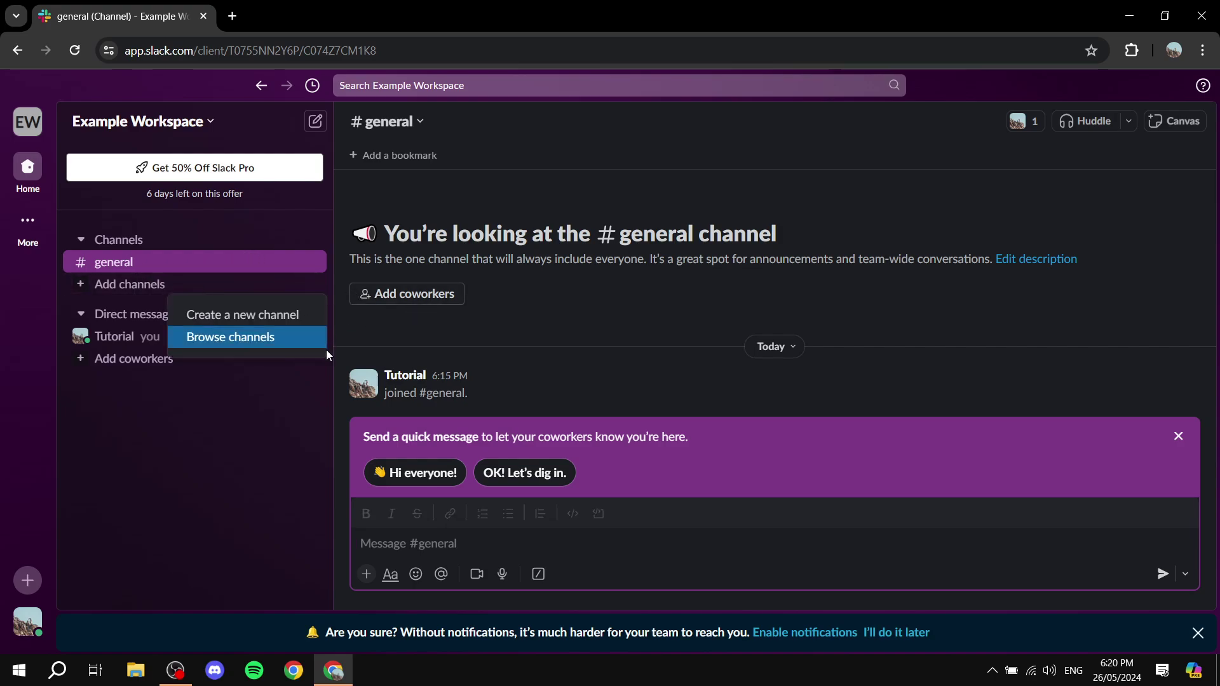
left_click(281, 315)
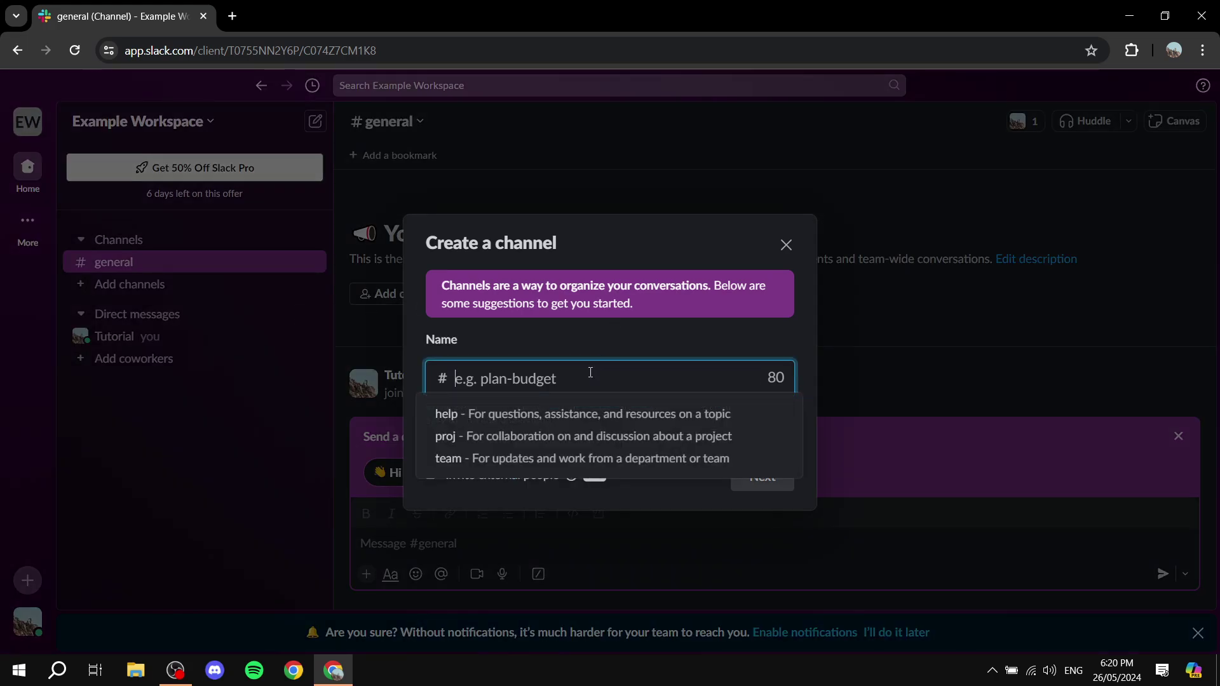
type("announcements")
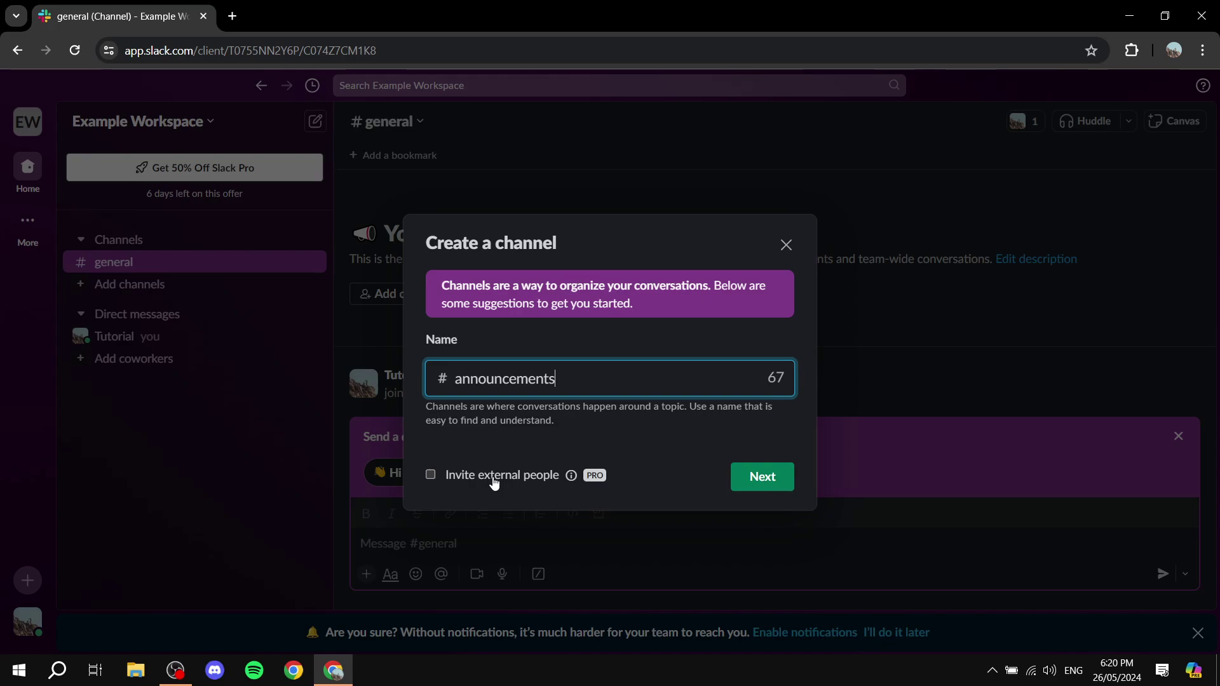
mouse_move(596, 478)
left_click(769, 482)
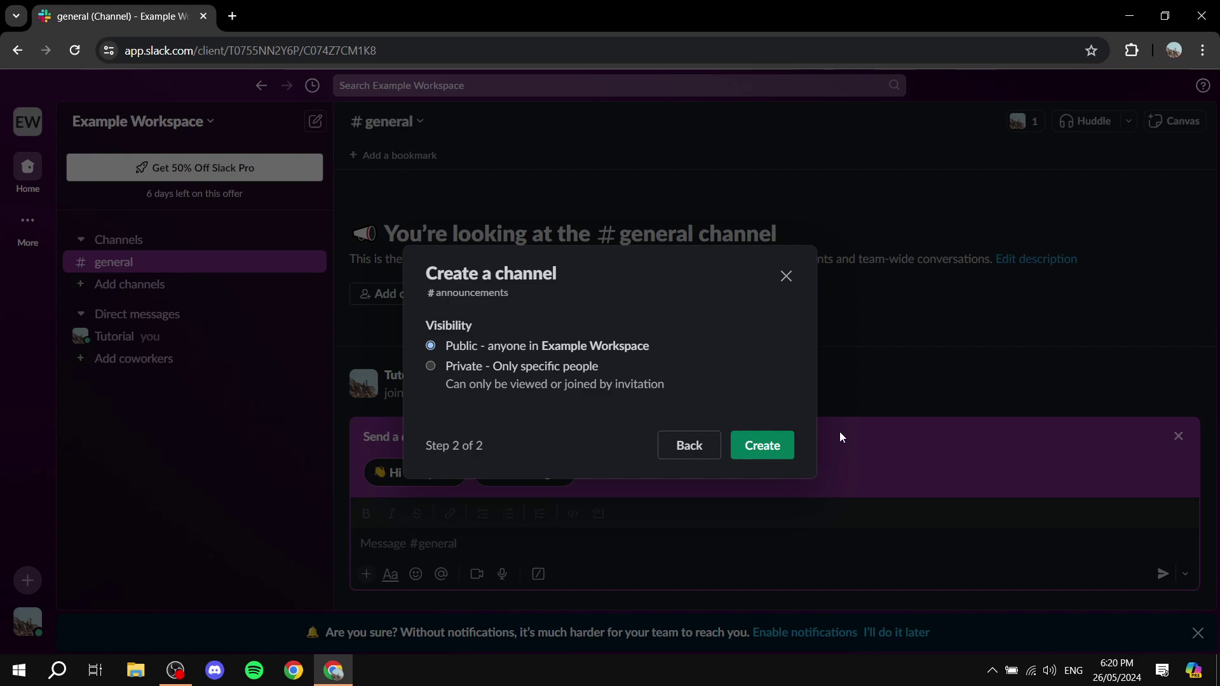
left_click(763, 453)
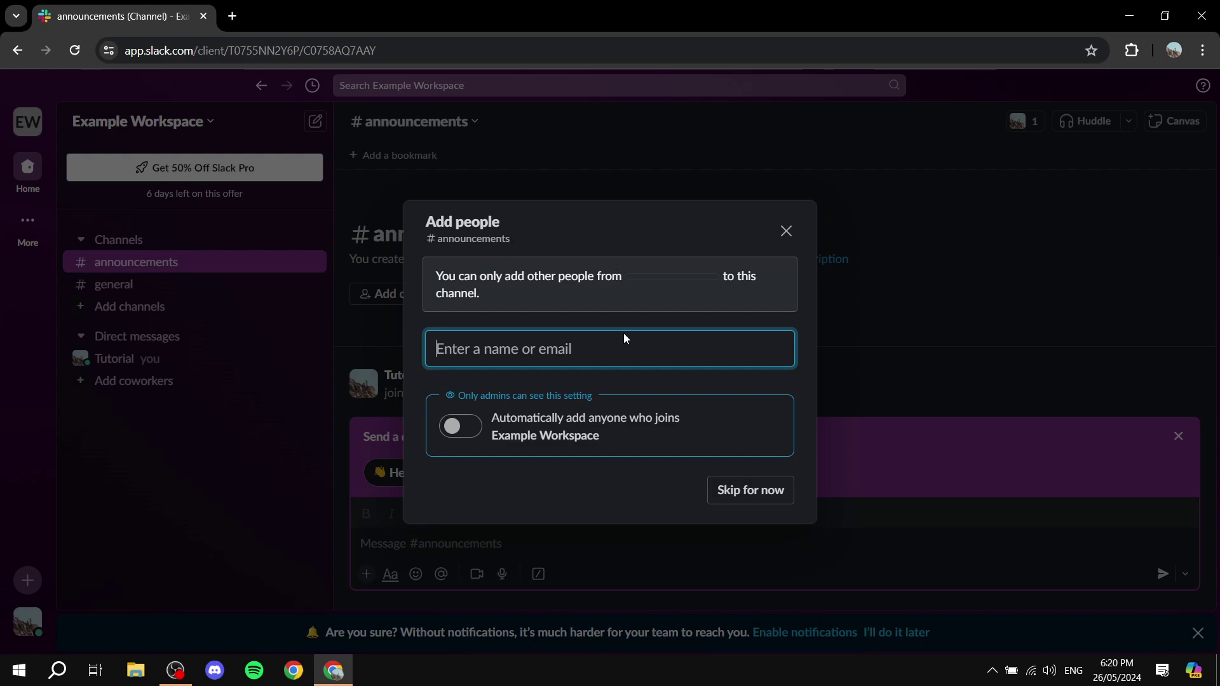
left_click_drag(436, 221, 540, 225)
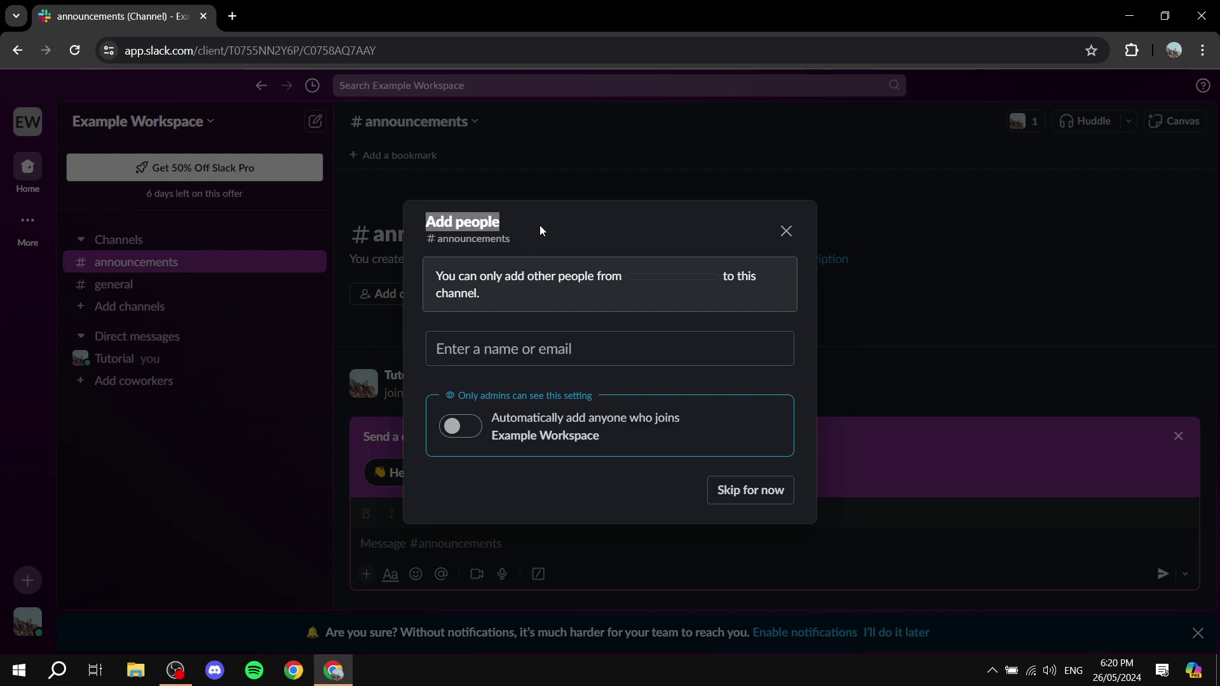
left_click(540, 225)
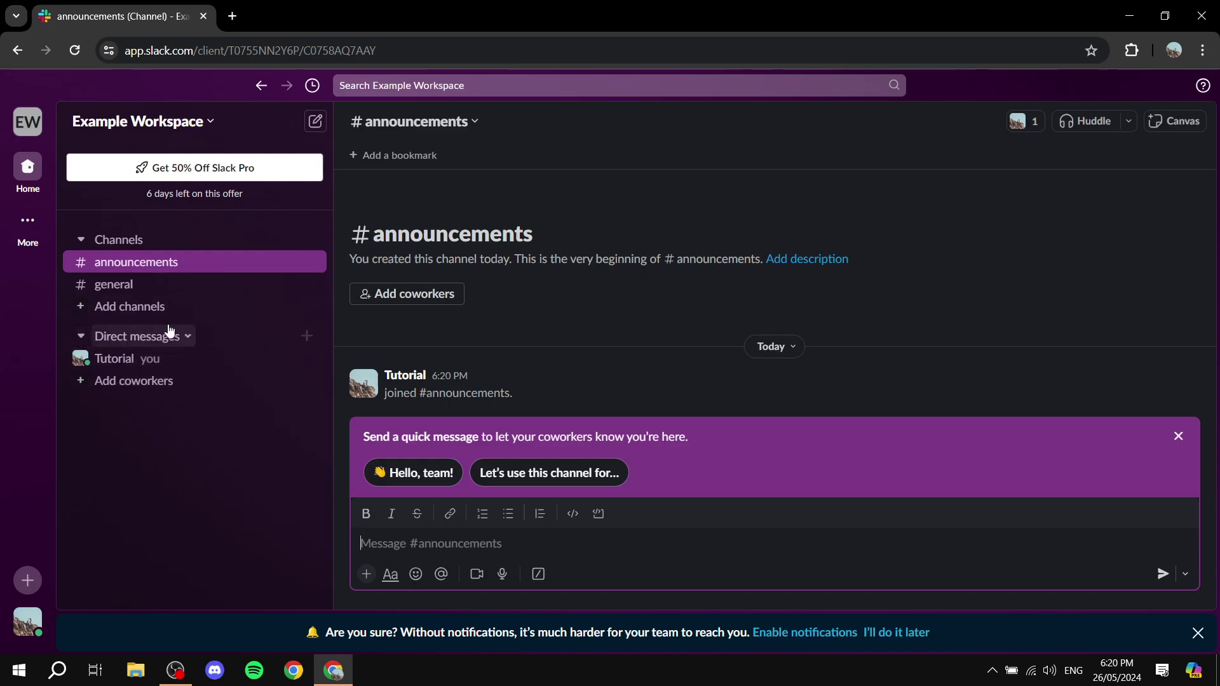
Dismiss the notifications banner and close the Add coworkers form without inviting anyone.
left_click(1198, 633)
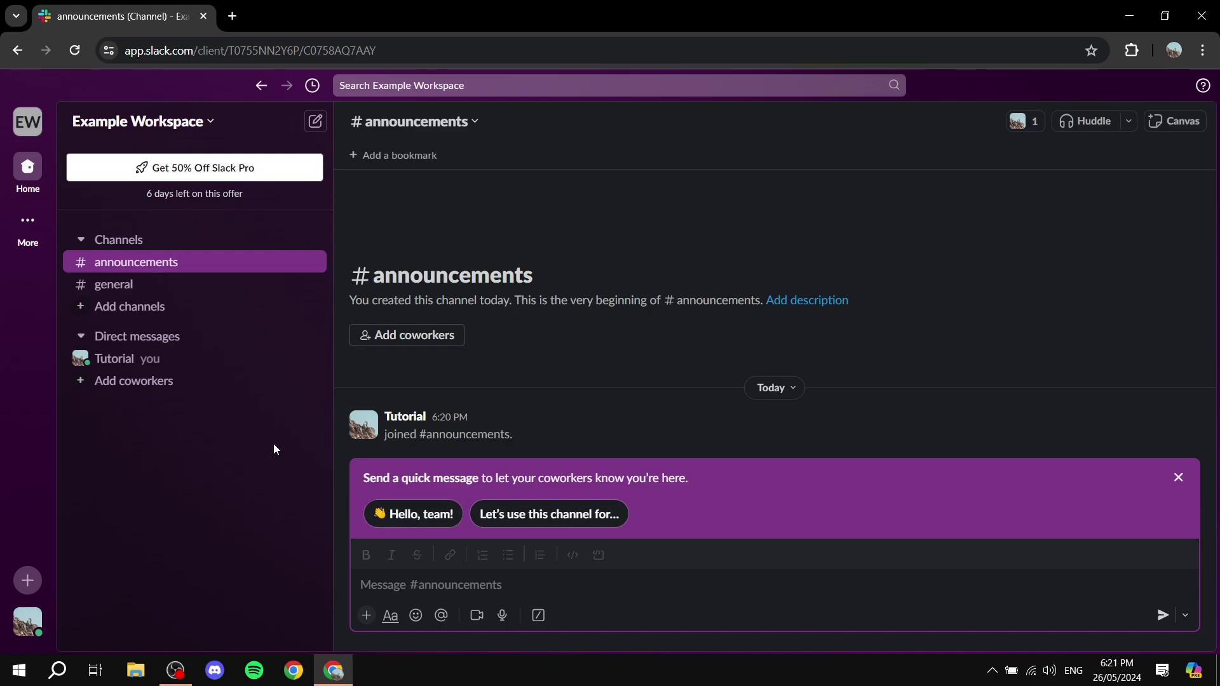
left_click(111, 384)
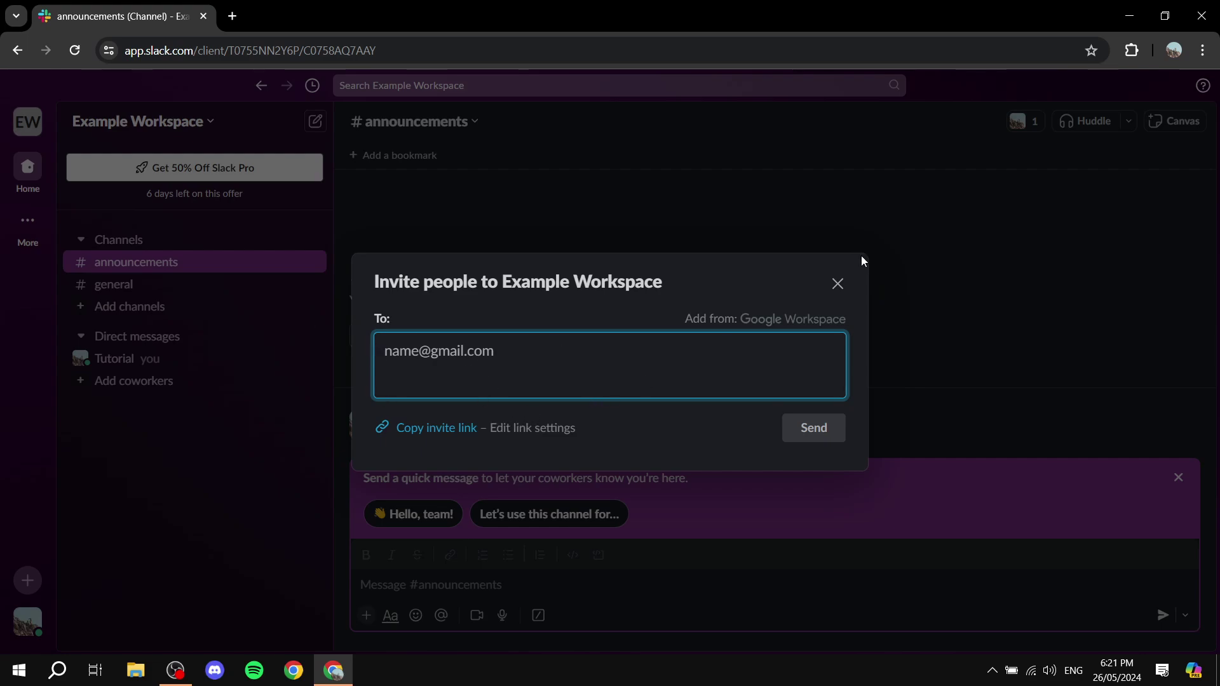
left_click(838, 284)
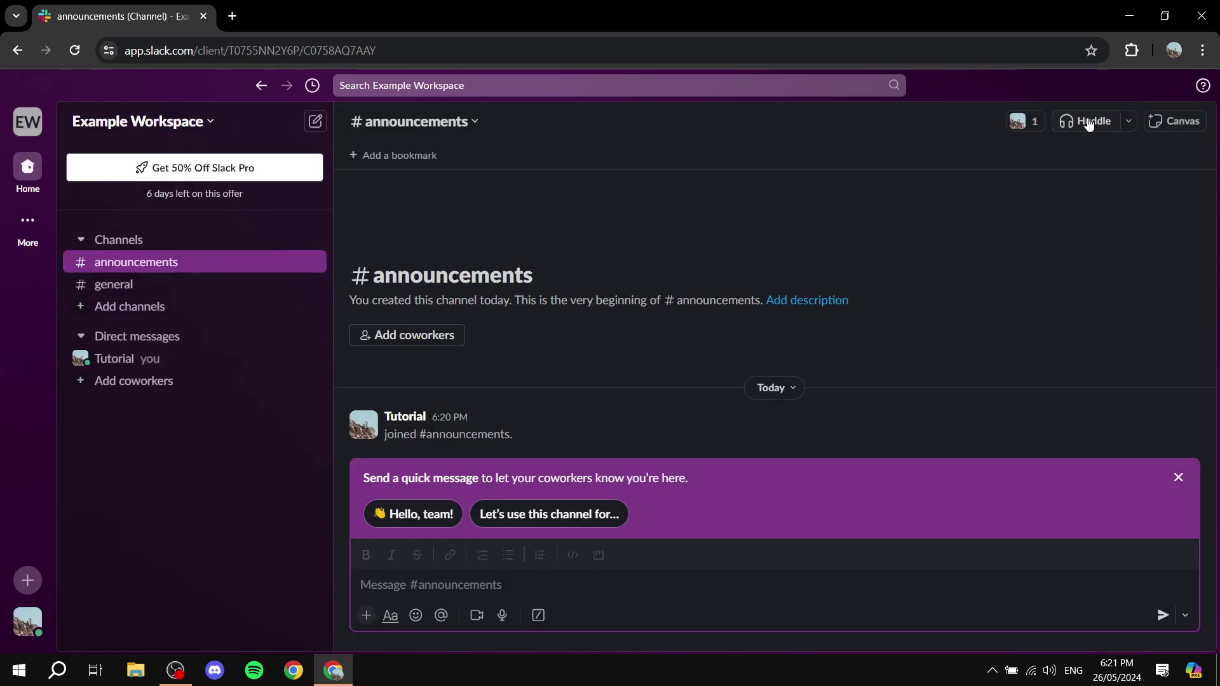
mouse_move(1098, 125)
Move #general above #announcements in the channel list, then view #general and return to #announcements.
left_click_drag(150, 284, 223, 257)
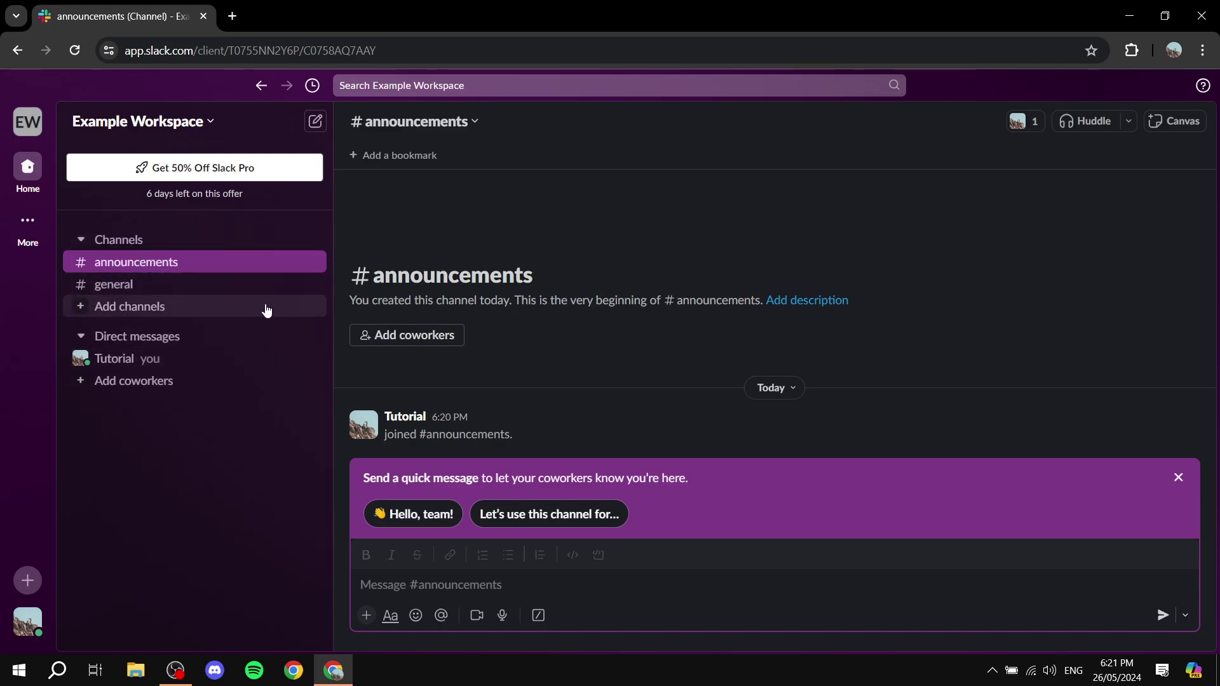
left_click(165, 285)
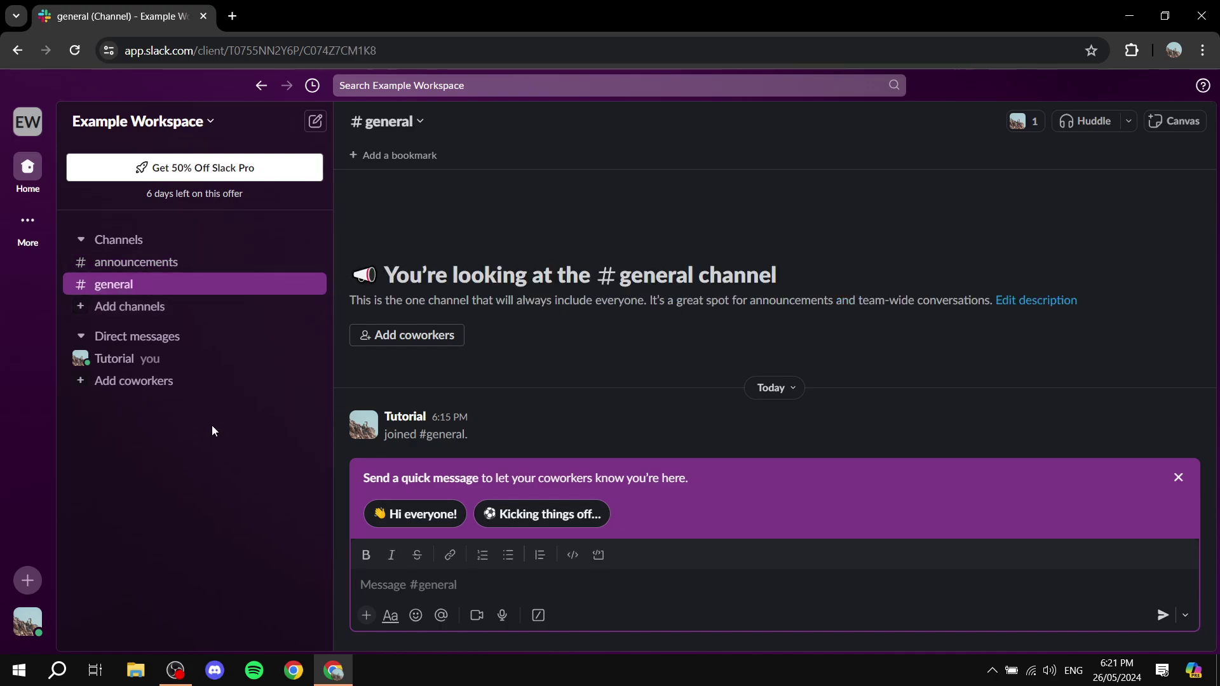
left_click(197, 268)
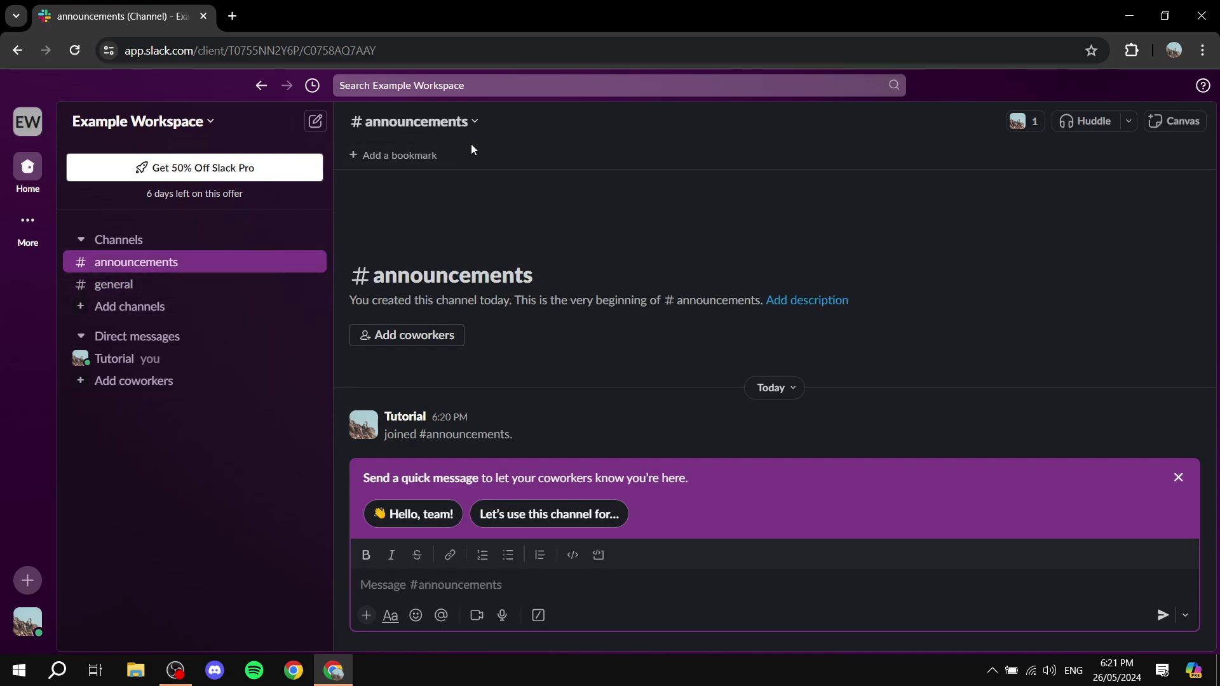